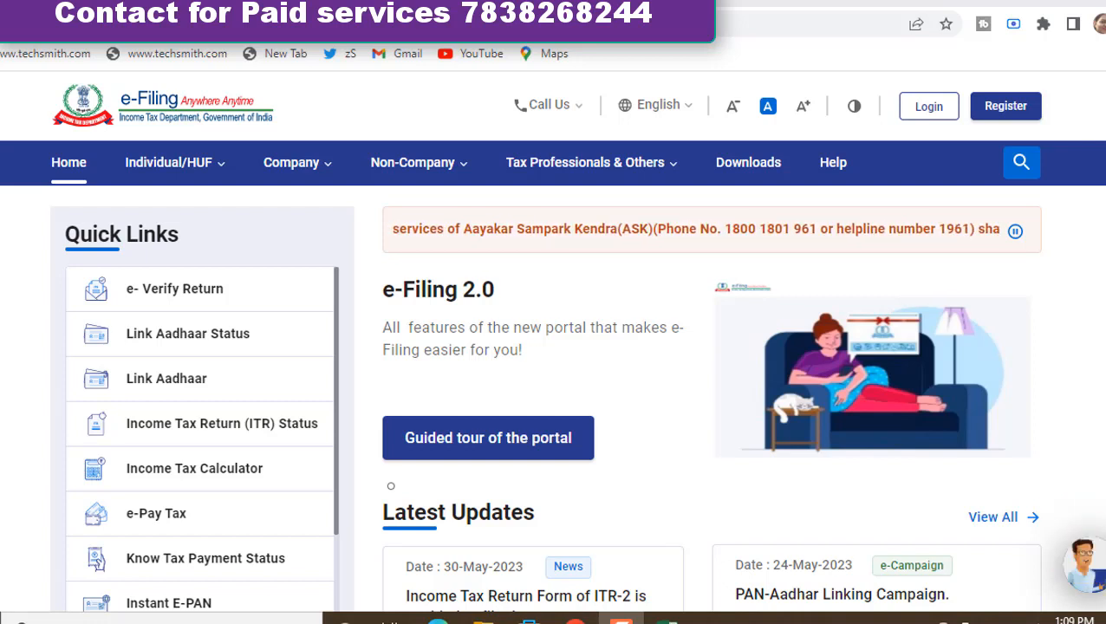
Step: Log in and start filing an income tax return for assessment year 2023-24 (Current A.Y.) in online mode
click(927, 118)
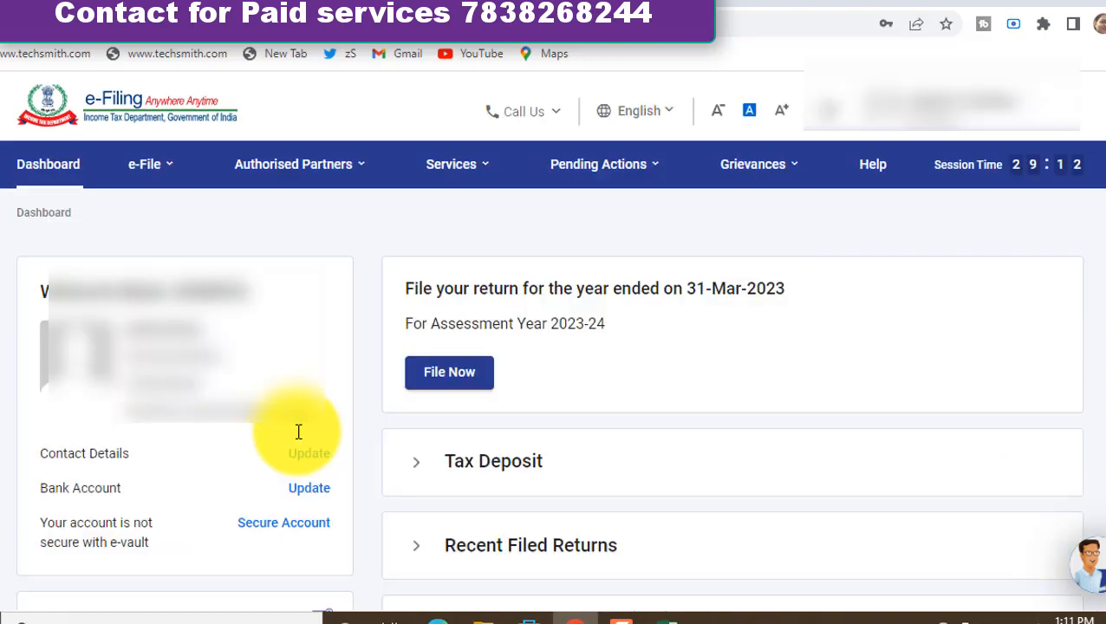
click(449, 391)
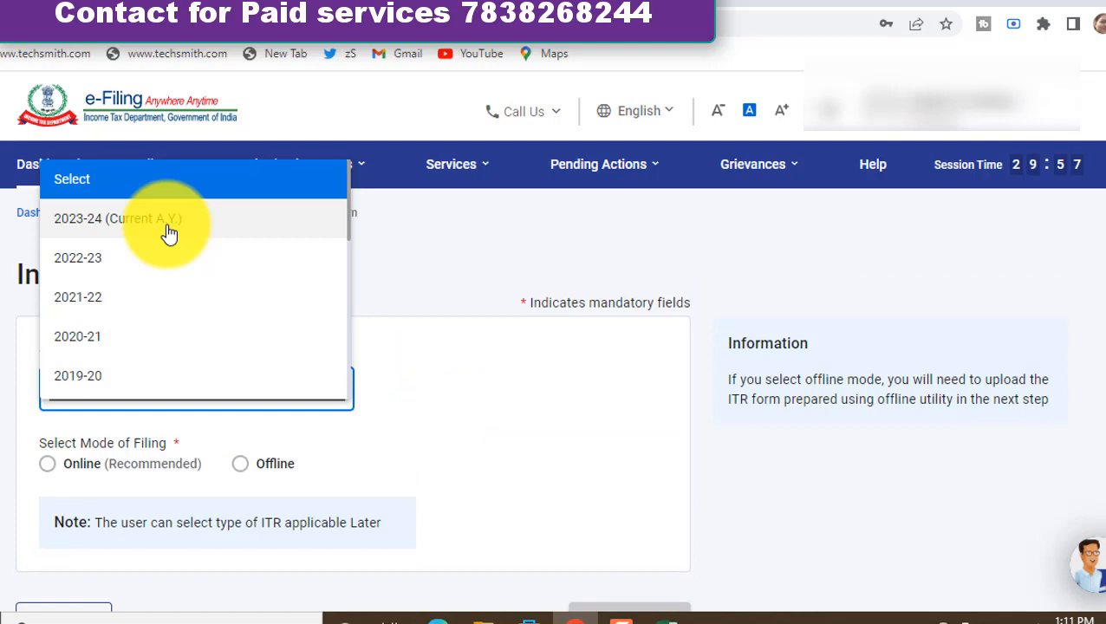
click(169, 227)
click(49, 464)
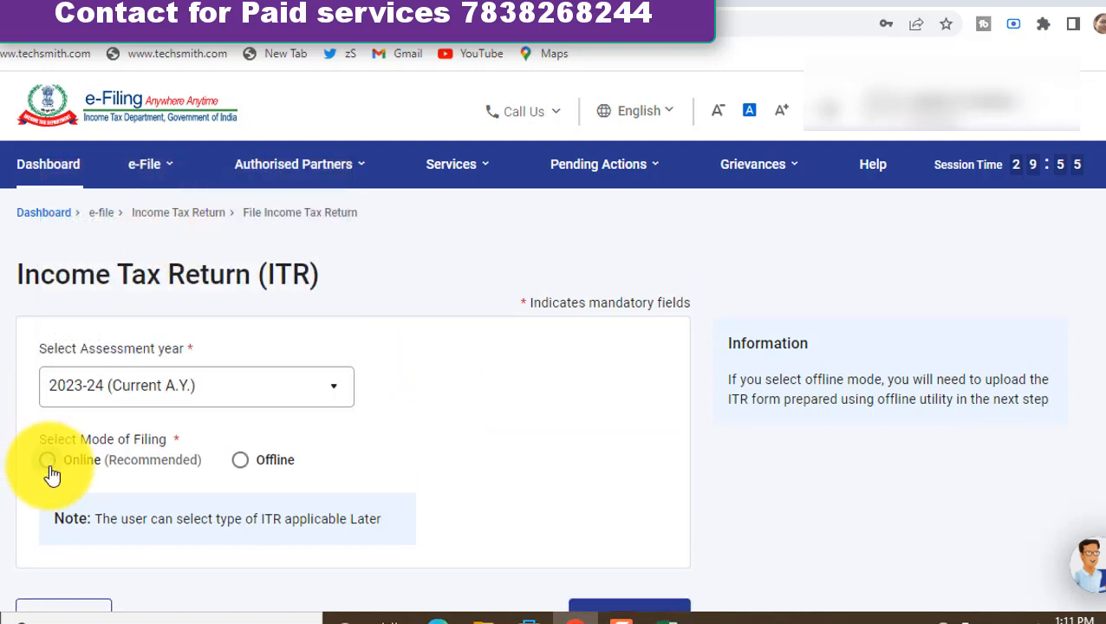
click(582, 611)
click(950, 461)
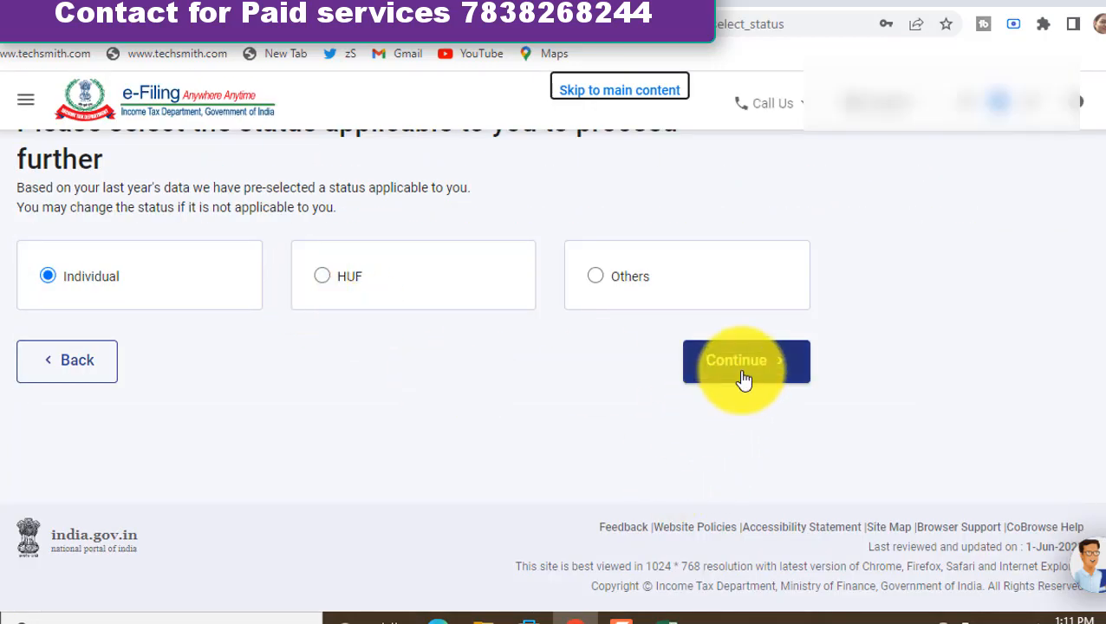
Step: Continue with the Individual status and proceed with ITR-2 as the return form
click(743, 378)
click(518, 459)
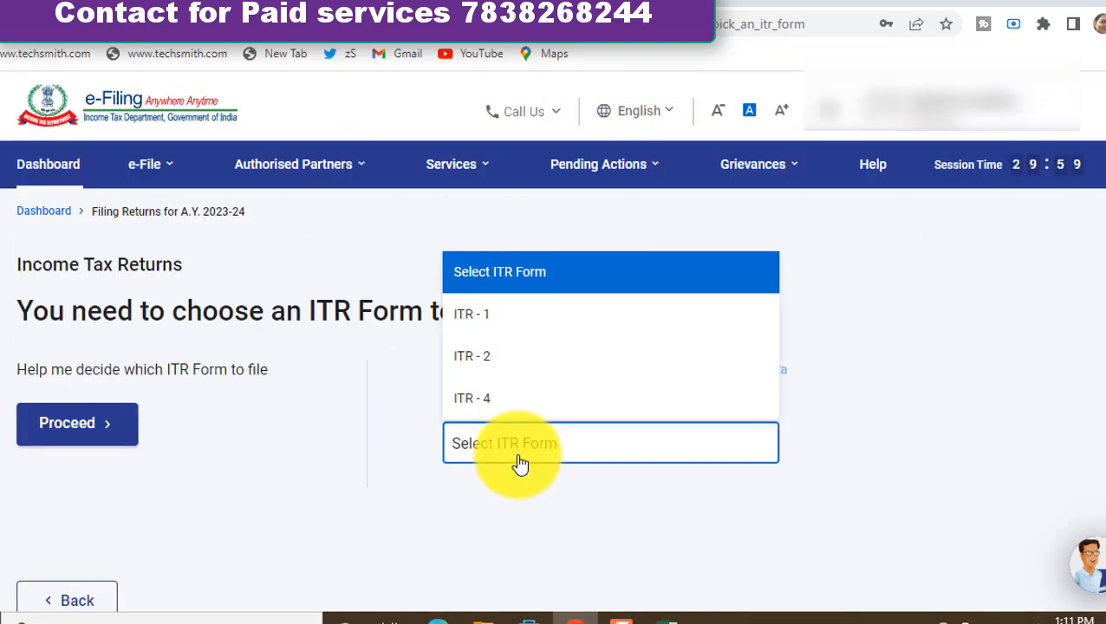
click(483, 356)
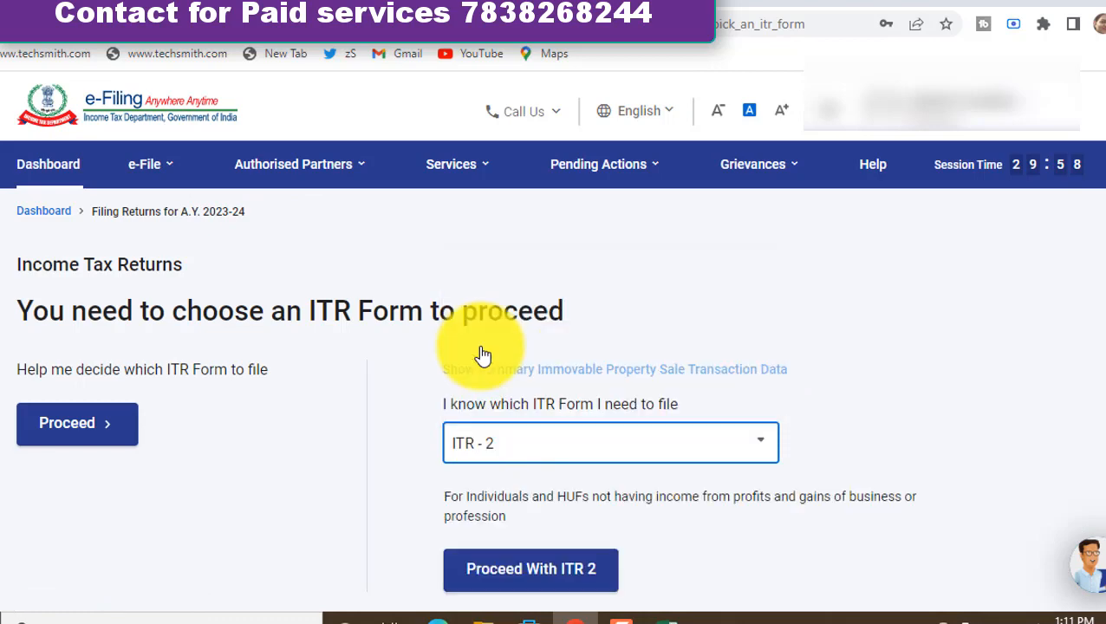
click(513, 579)
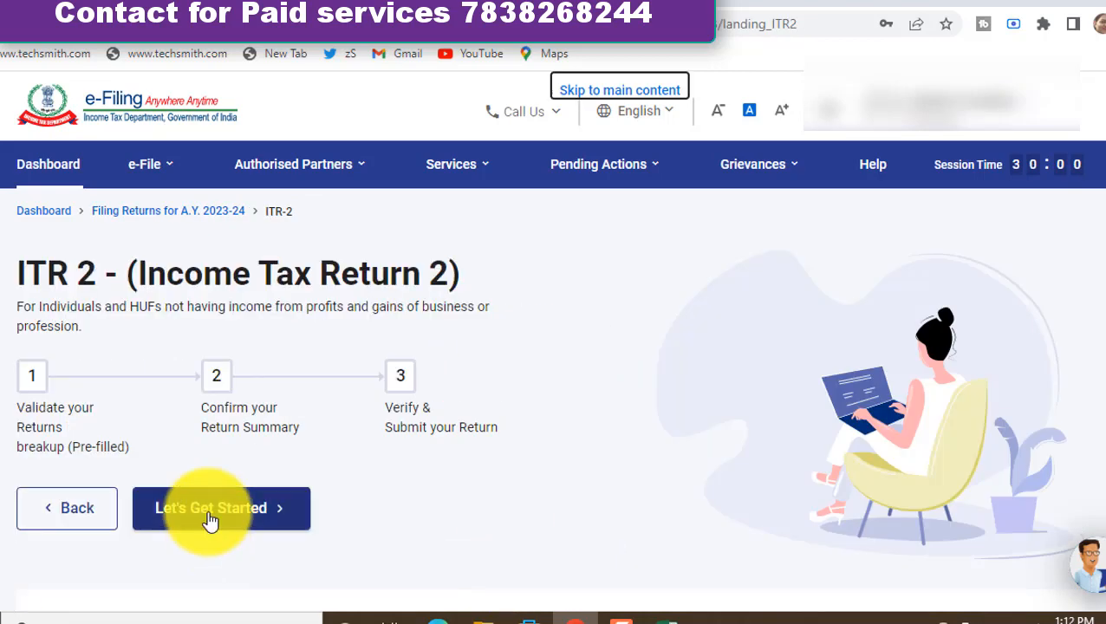
Step: Get started with the ITR-2 return and give Others as the reason for filing
click(210, 509)
scroll(230, 337, down, 2)
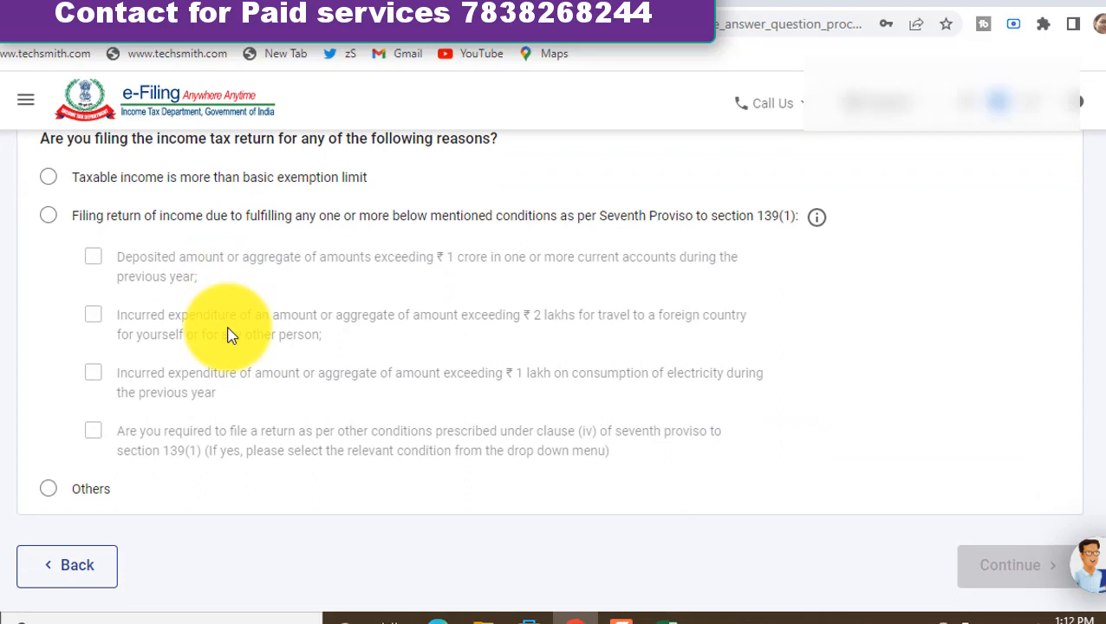
click(47, 490)
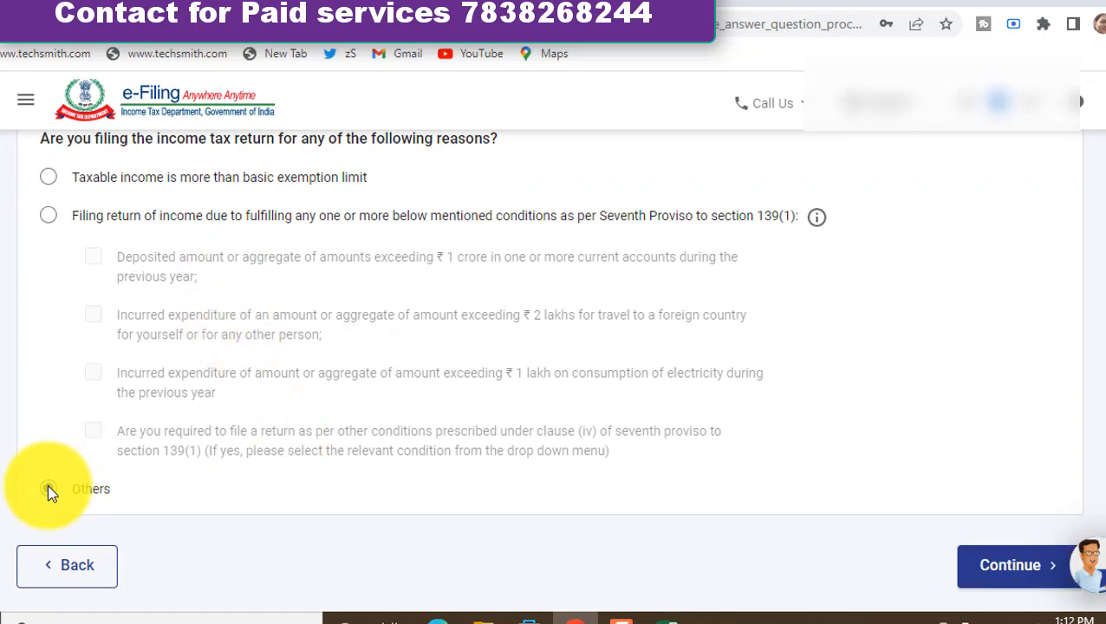
click(1042, 566)
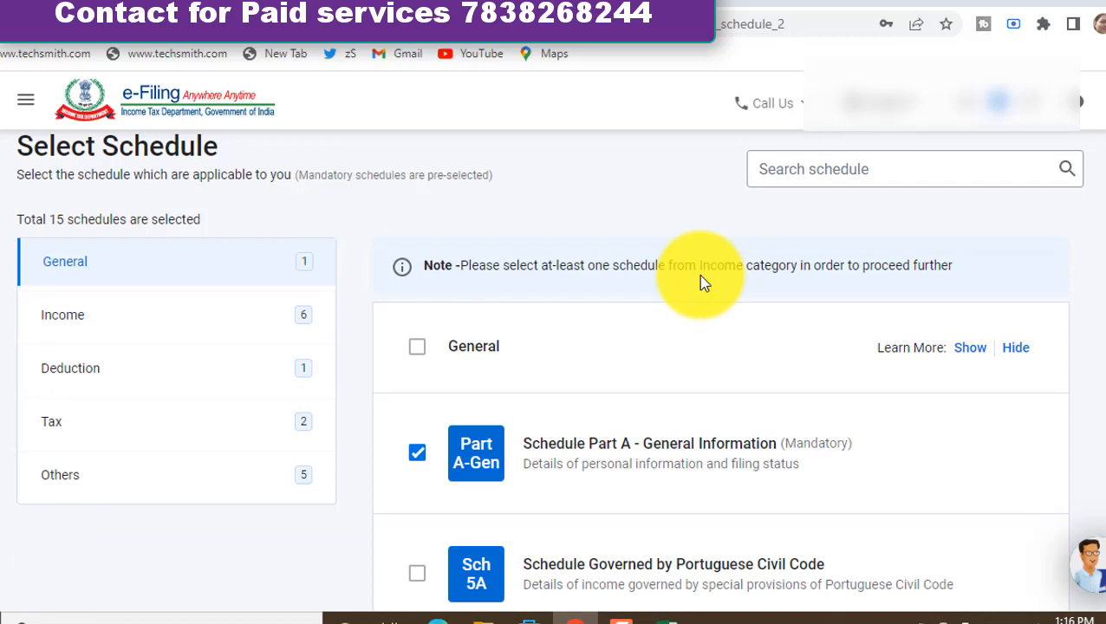
Step: Exclude Schedule Salary from the selected income schedules and check the remaining income schedules
click(65, 331)
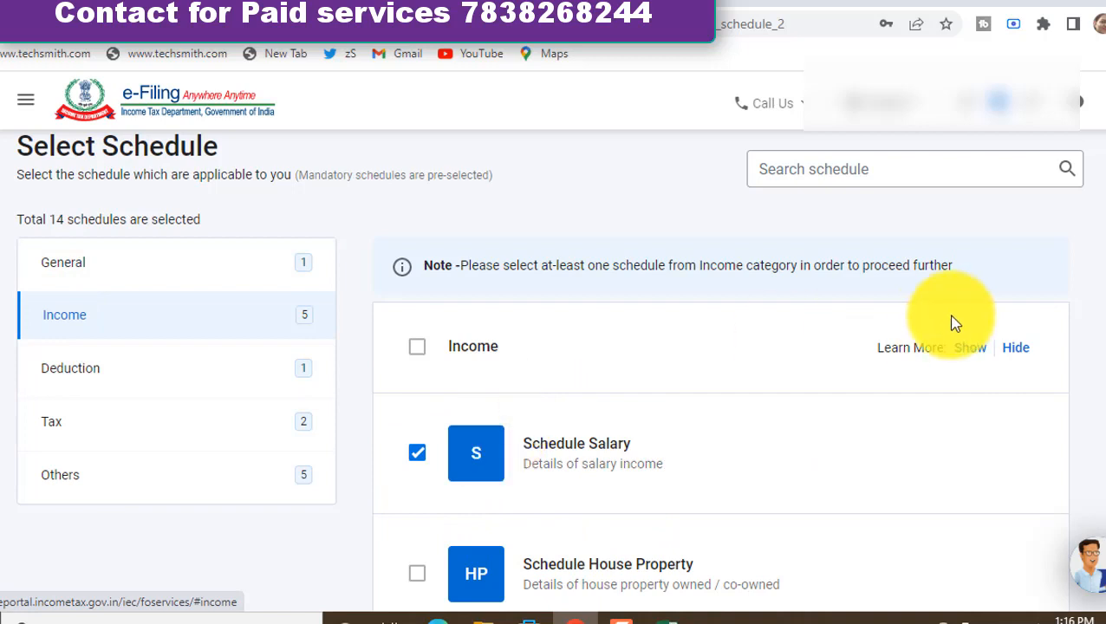
scroll(720, 373, down, 2)
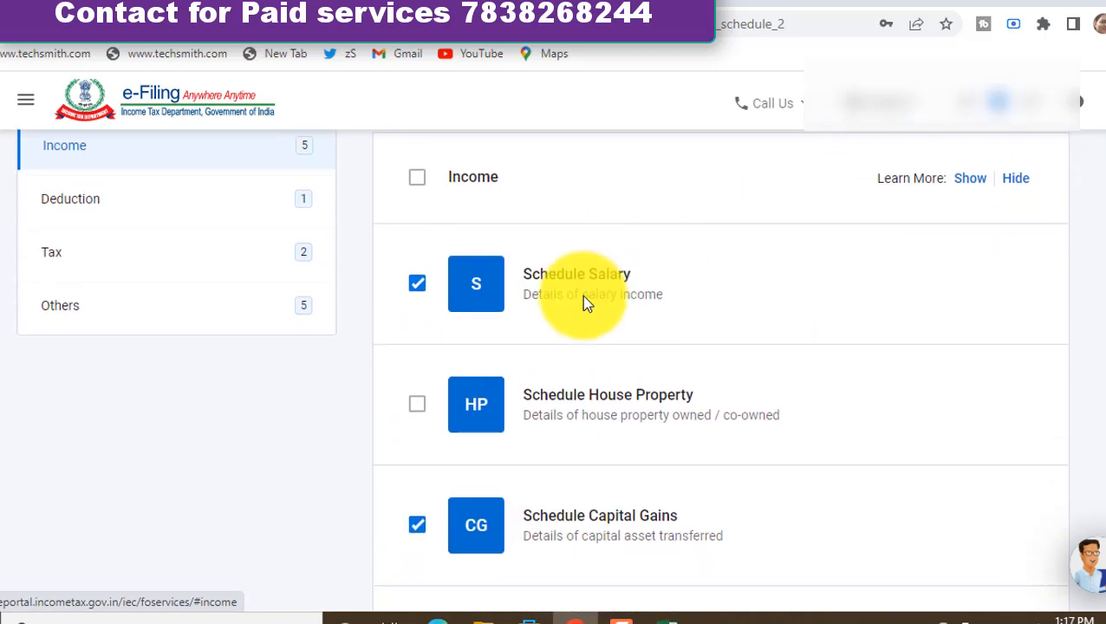
click(420, 294)
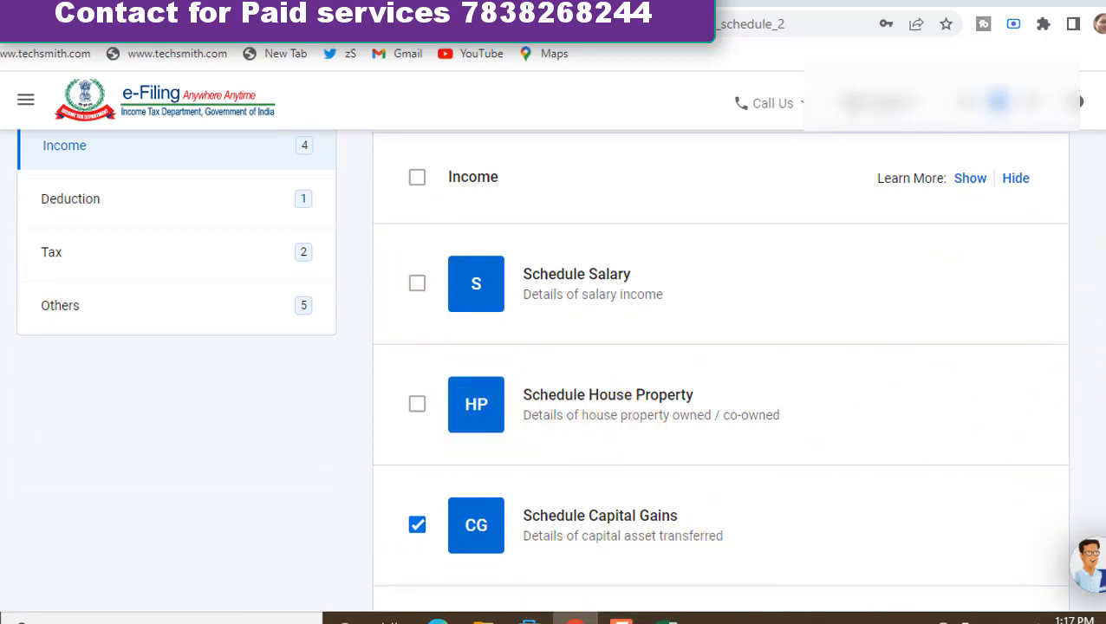
scroll(720, 373, down, 3)
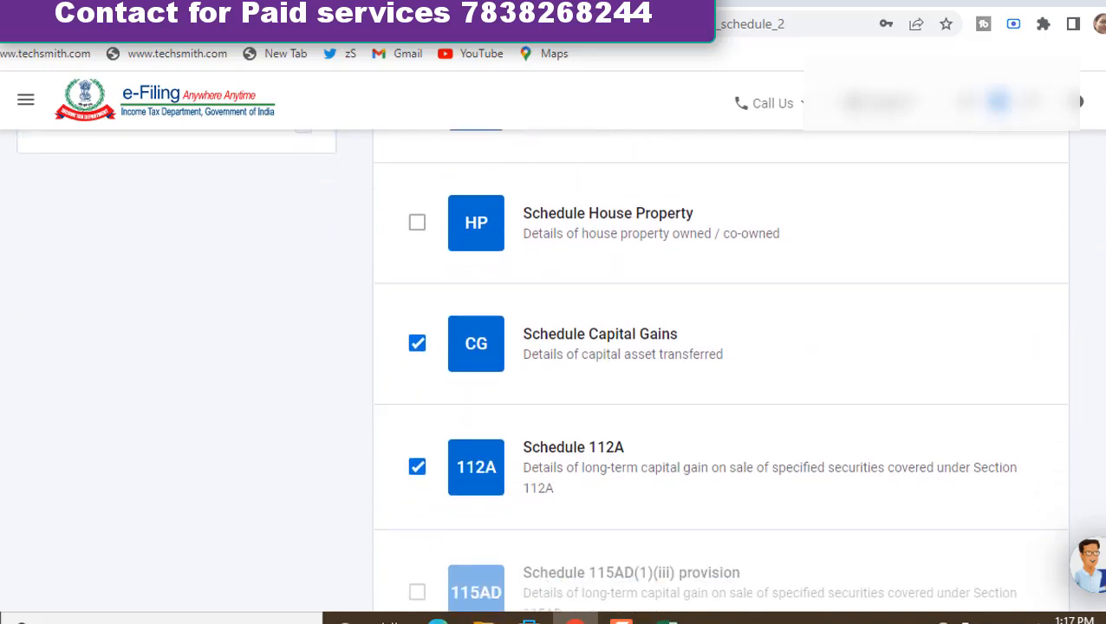
scroll(719, 370, down, 3)
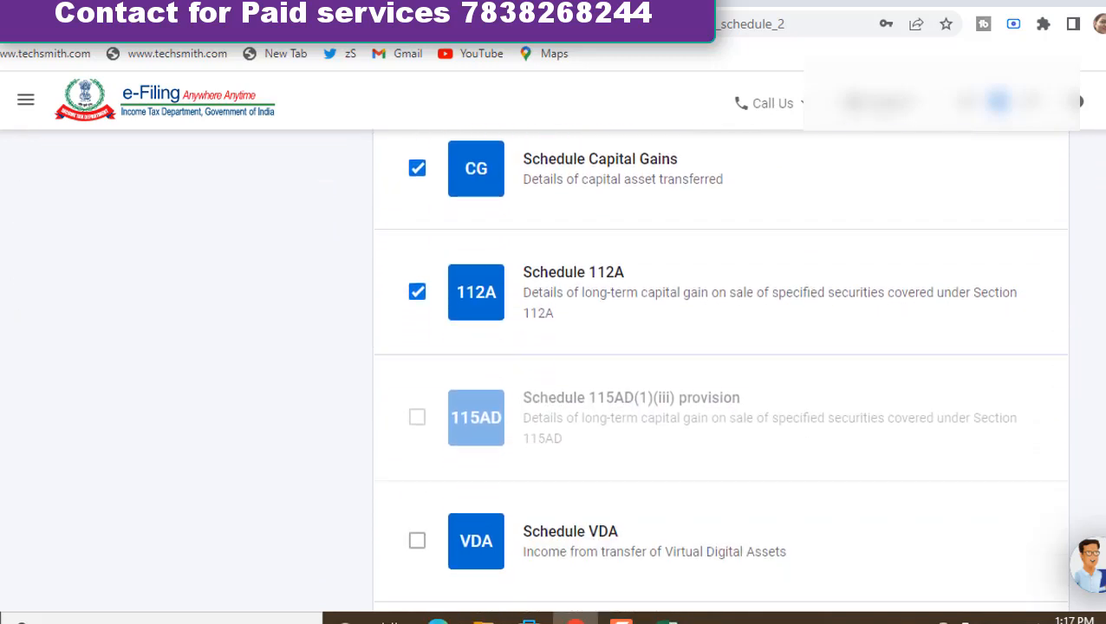
scroll(719, 370, down, 1)
scroll(1098, 140, up, 7)
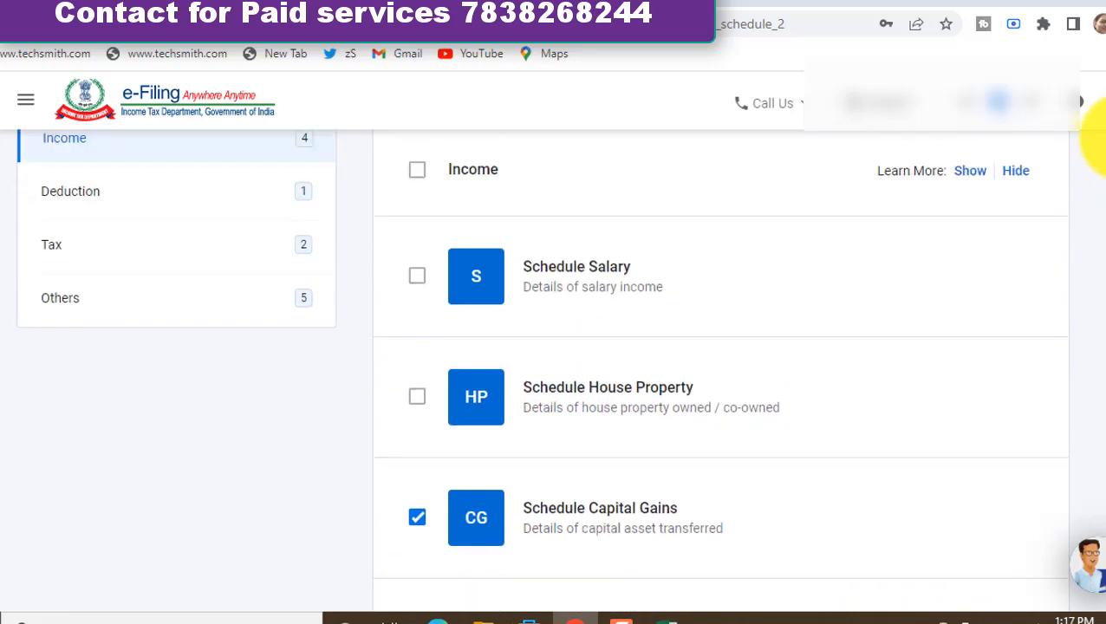
Step: Review which schedules are selected in the Deduction, Tax and Others categories
click(98, 312)
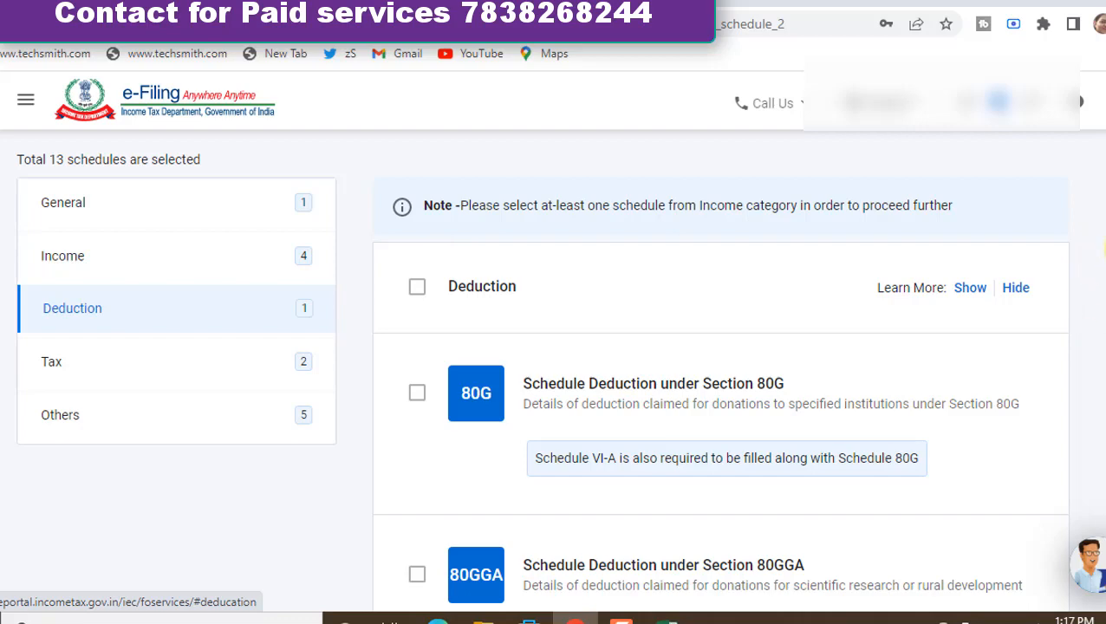
scroll(719, 372, down, 3)
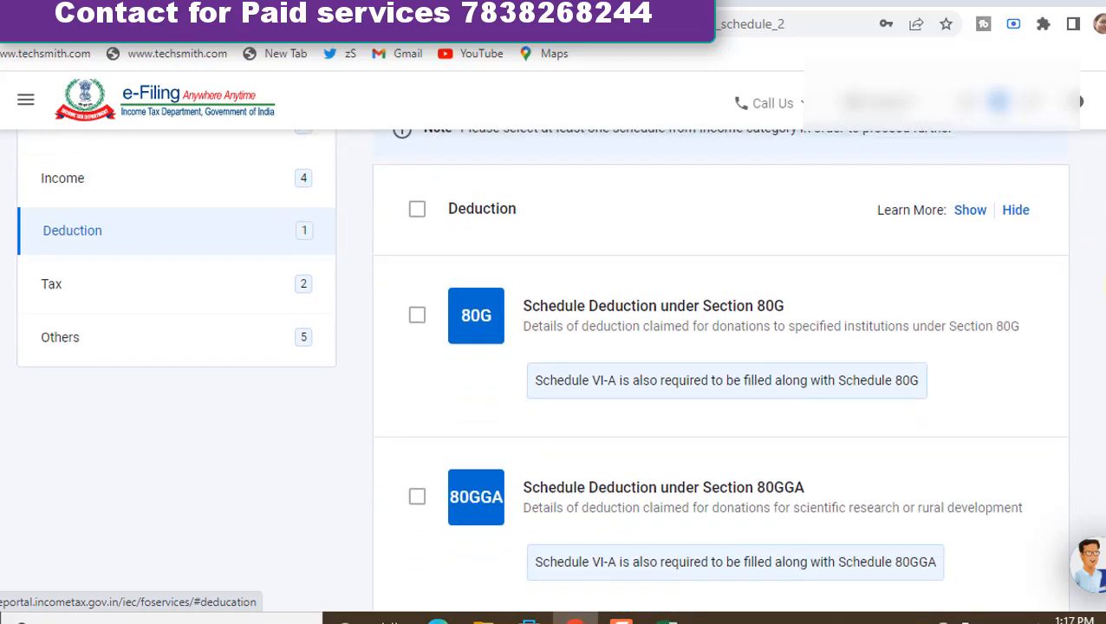
scroll(719, 372, down, 2)
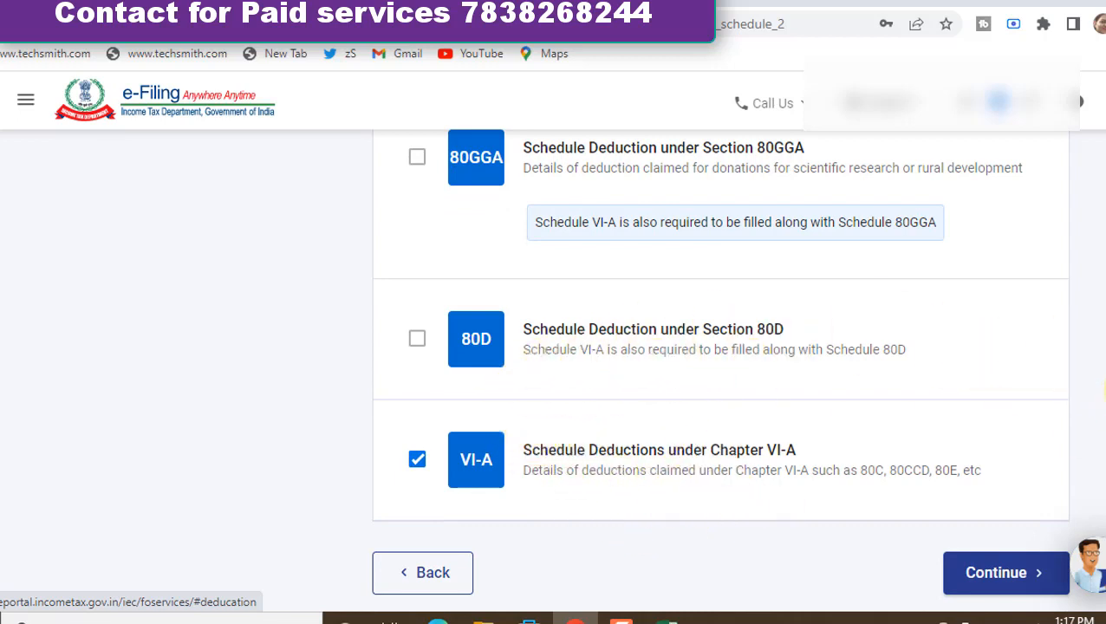
scroll(1102, 390, up, 5)
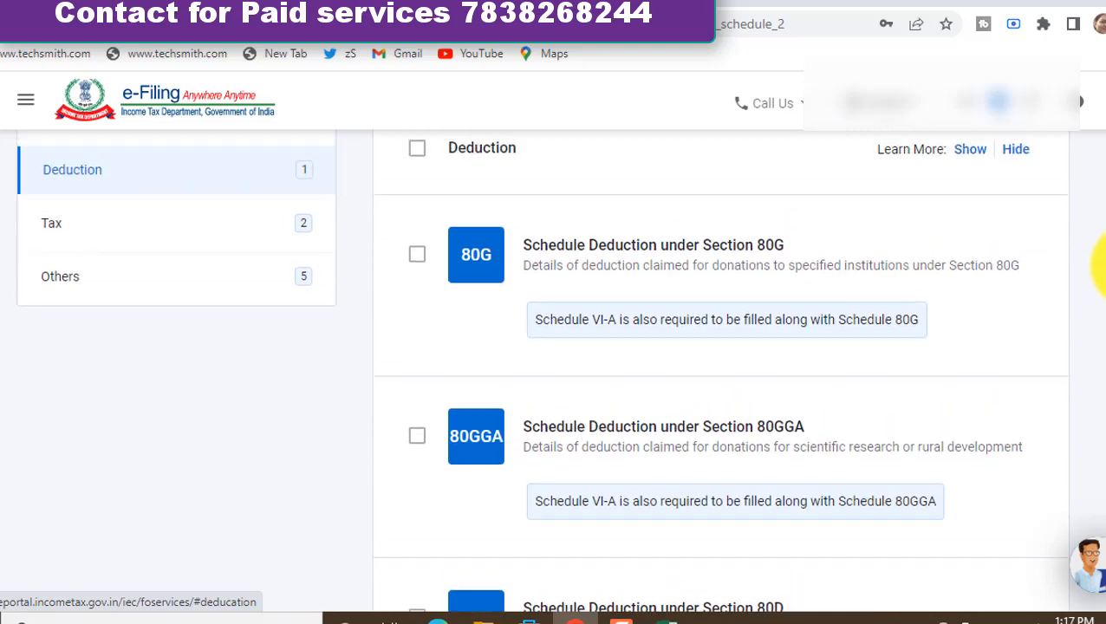
scroll(1096, 207, down, 2)
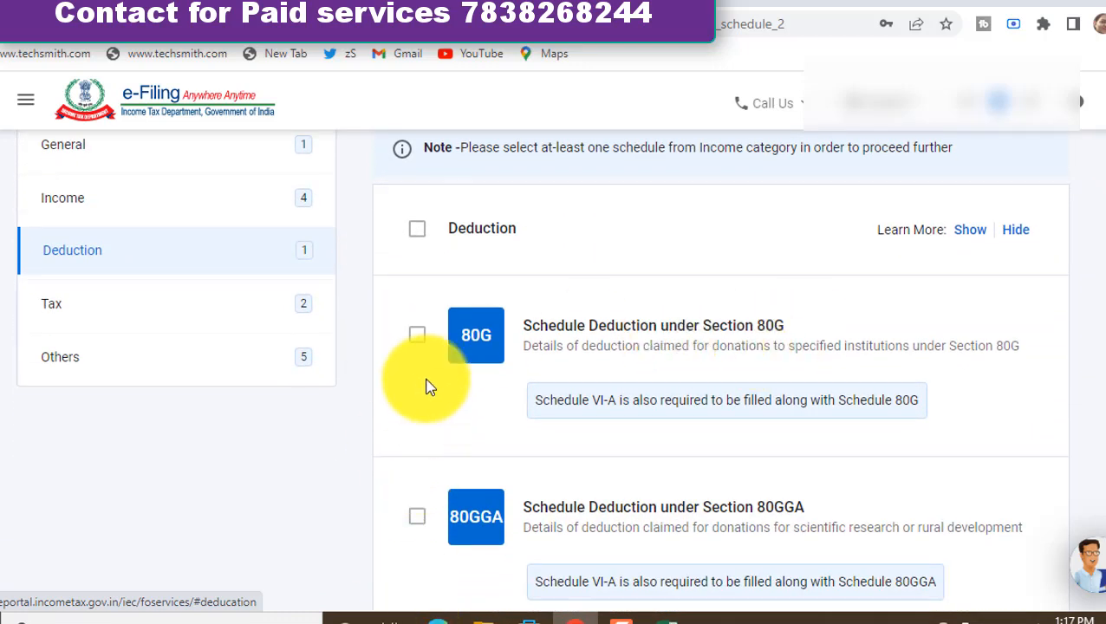
click(57, 305)
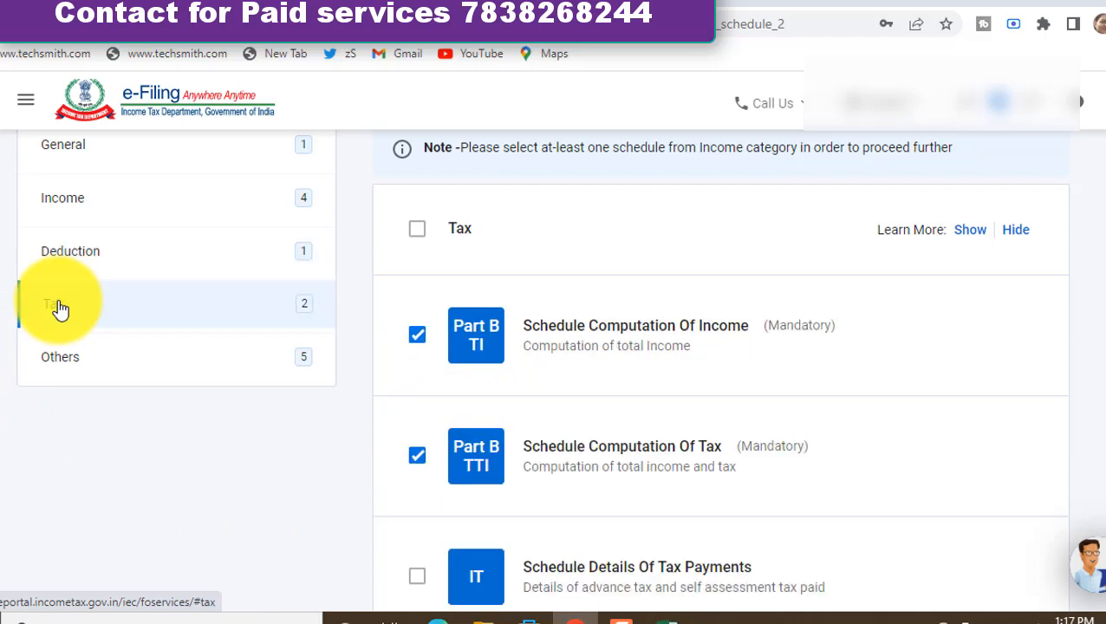
scroll(57, 305, down, 3)
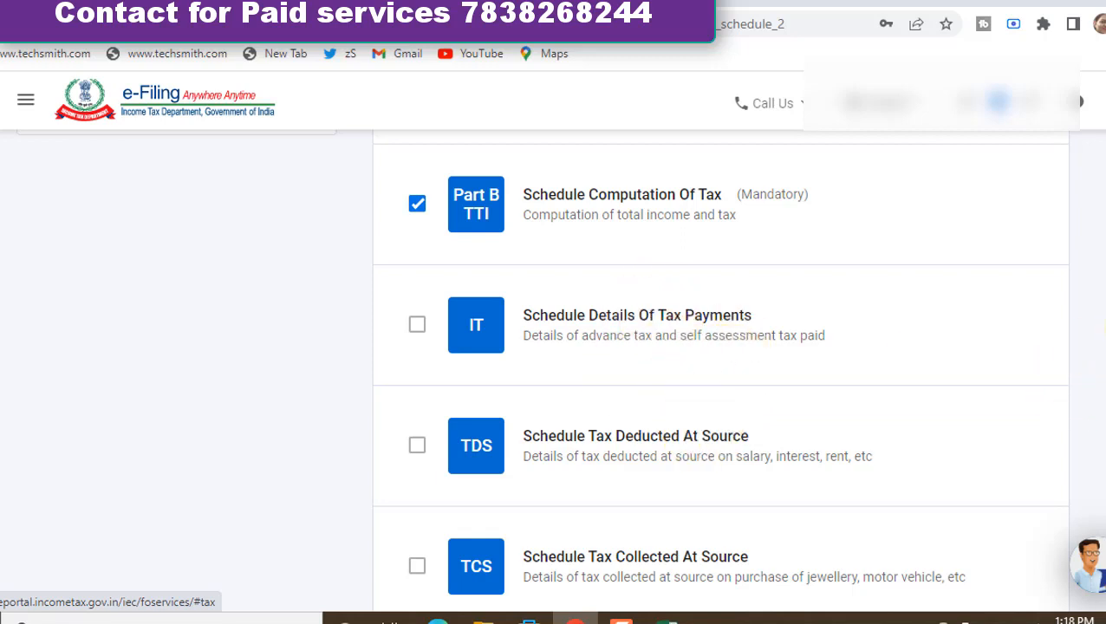
scroll(555, 364, up, 2)
click(76, 273)
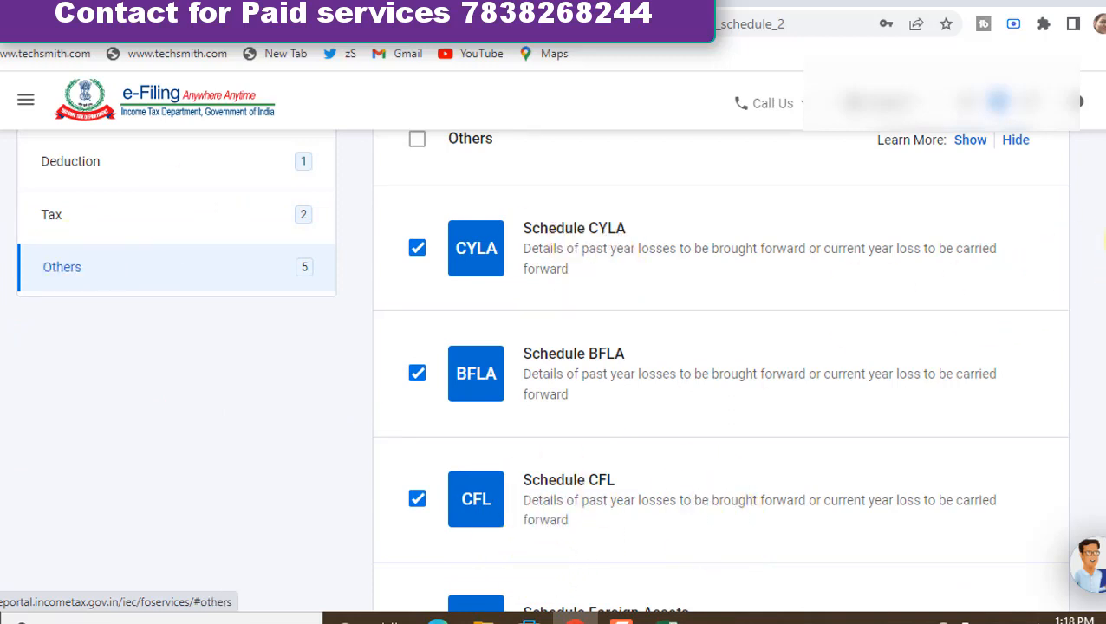
scroll(540, 369, down, 3)
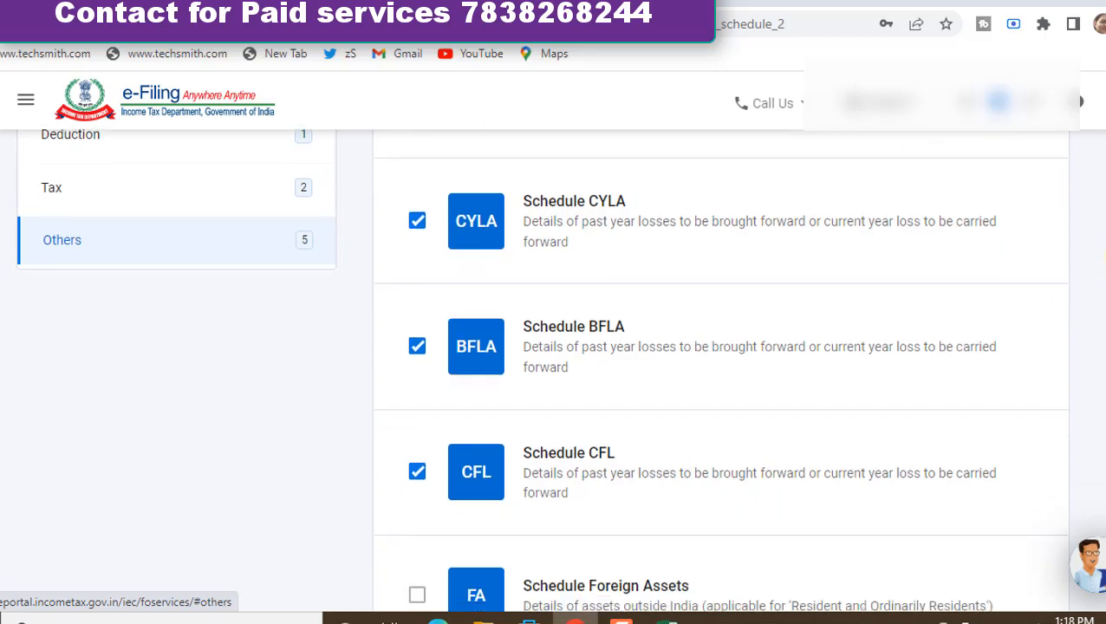
scroll(1099, 213, down, 1)
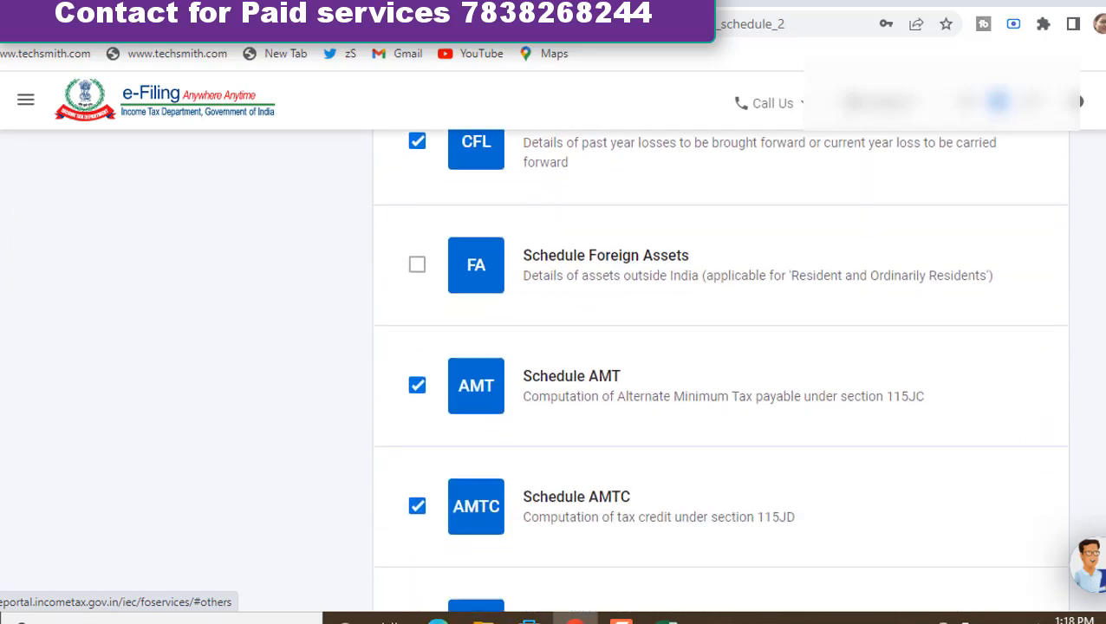
scroll(1099, 212, up, 5)
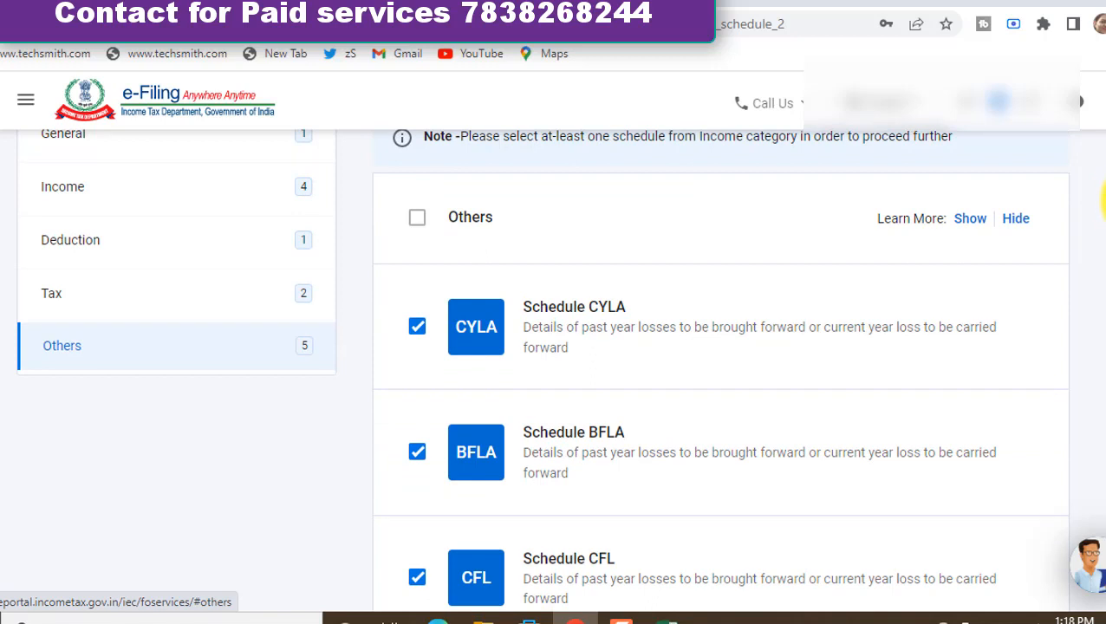
Step: Confirm the schedule selection, proceed to the schedule questions and answer No to opting for the new tax regime u/s 115BAC
scroll(541, 364, down, 5)
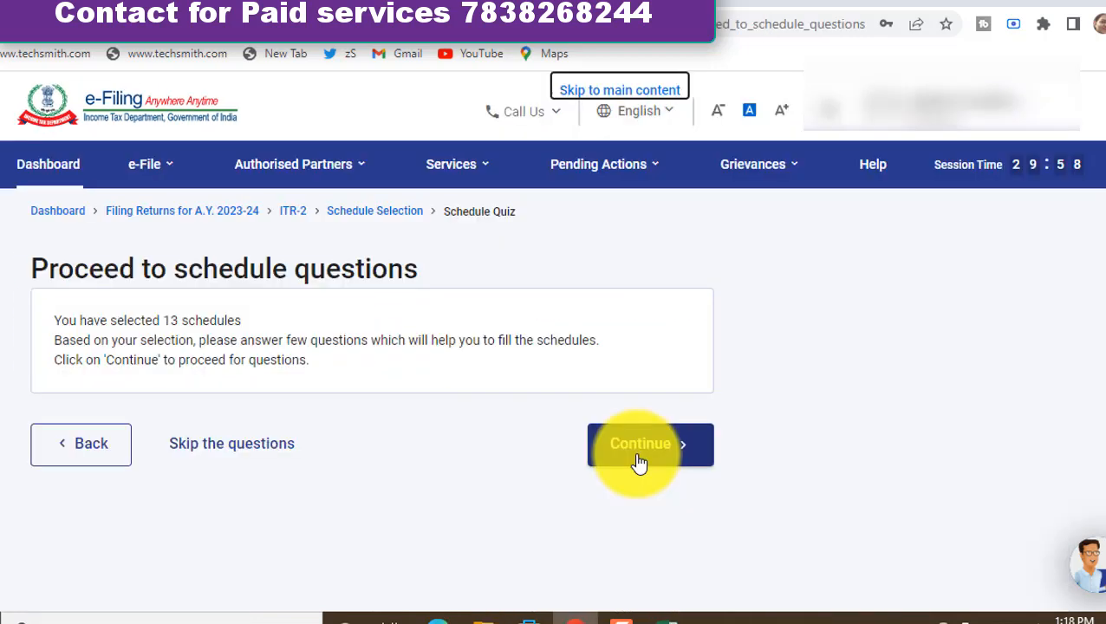
click(639, 462)
scroll(637, 463, down, 2)
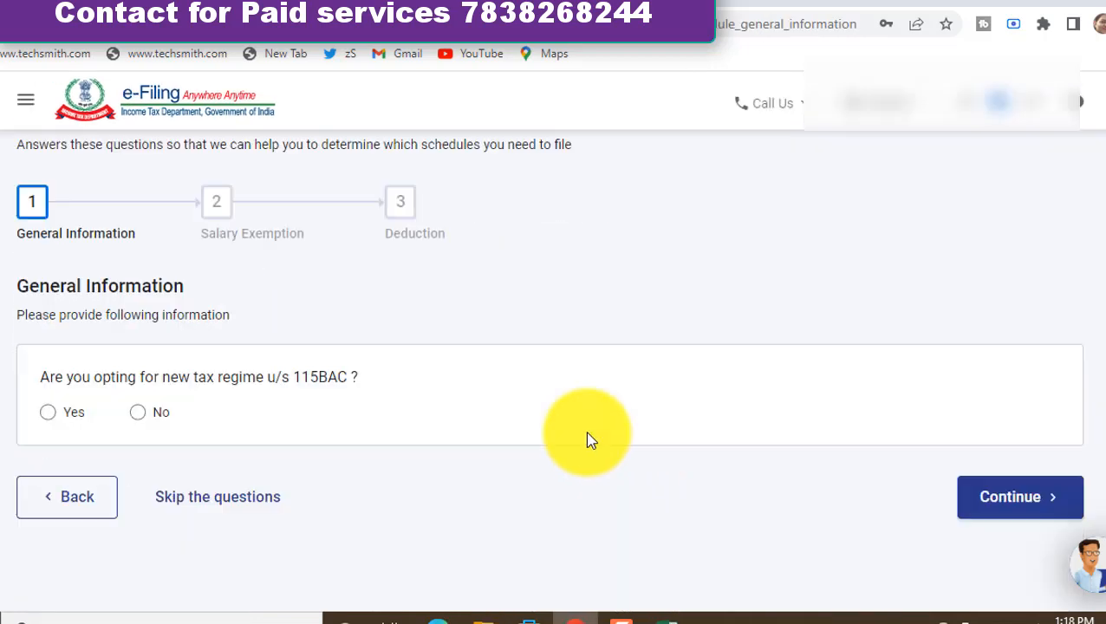
click(138, 414)
click(980, 502)
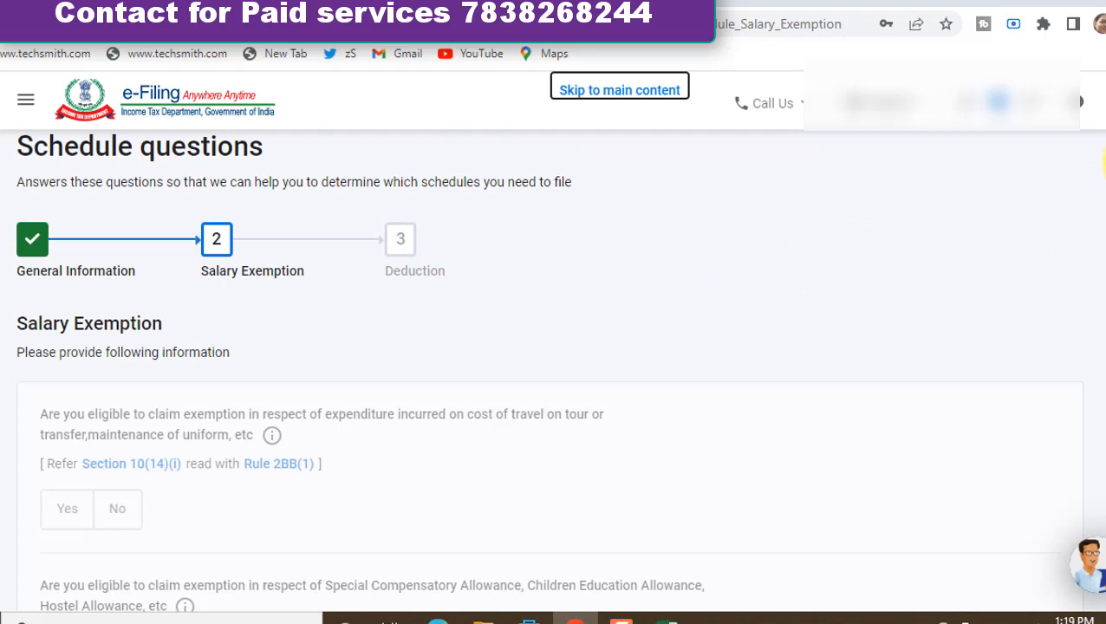
Step: Move past the salary exemption questions and answer Yes to the Section 80D medical insurance premium deduction question
drag(1104, 156, 1104, 163)
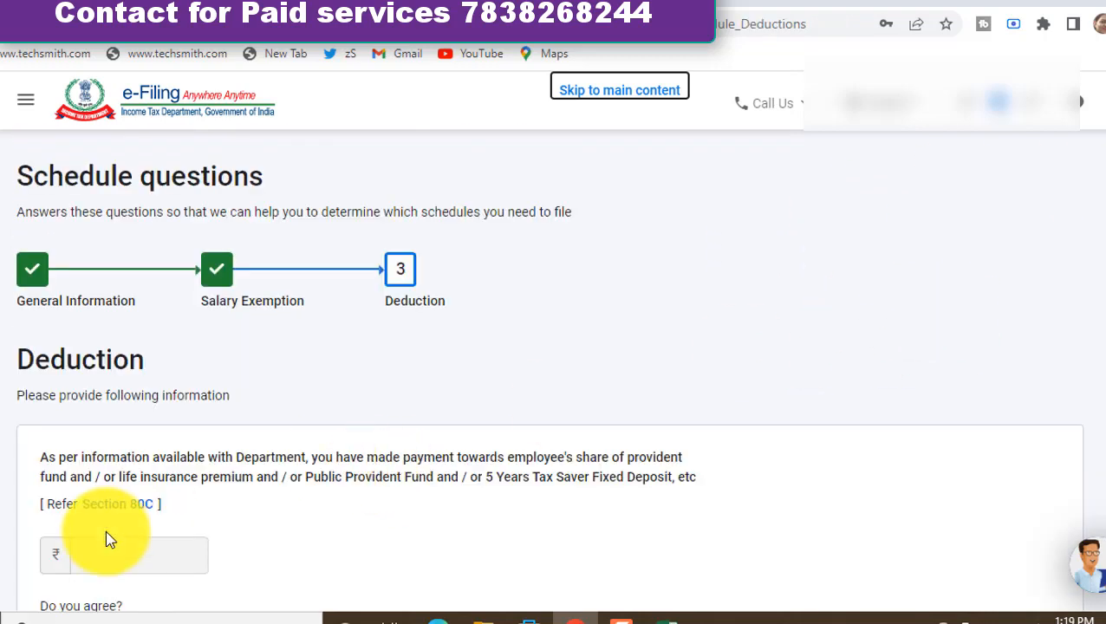
click(100, 556)
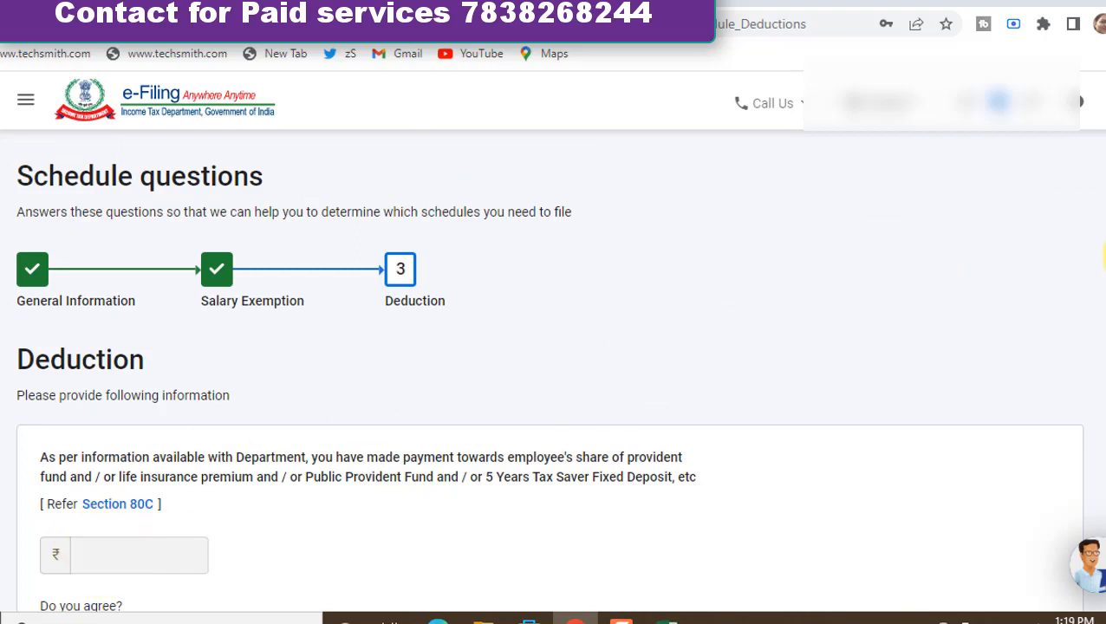
scroll(1102, 160, down, 2)
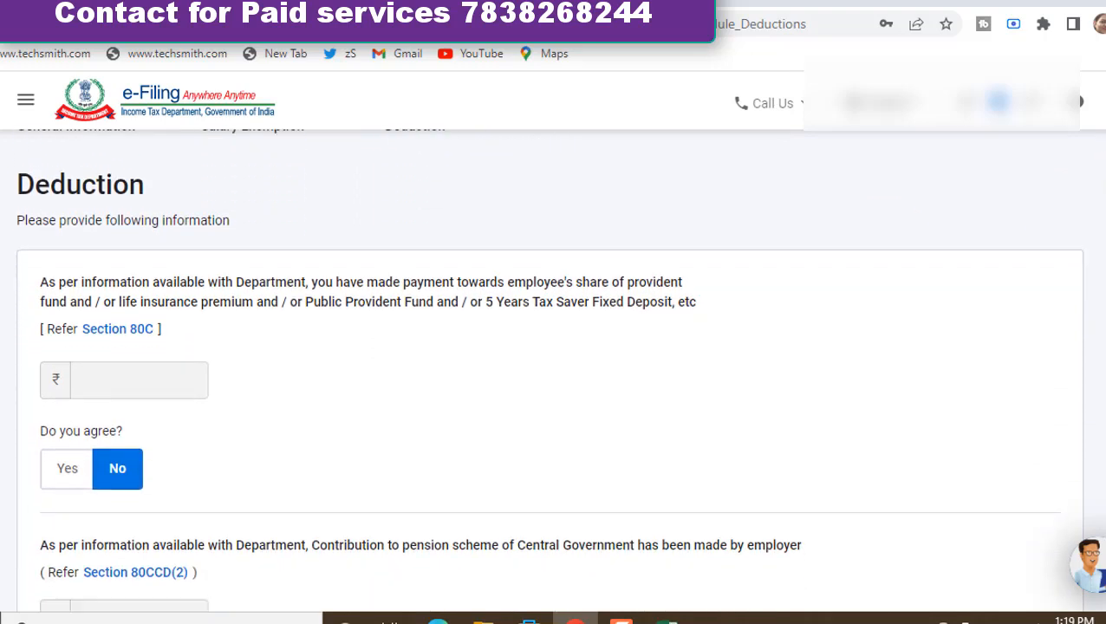
scroll(89, 469, down, 5)
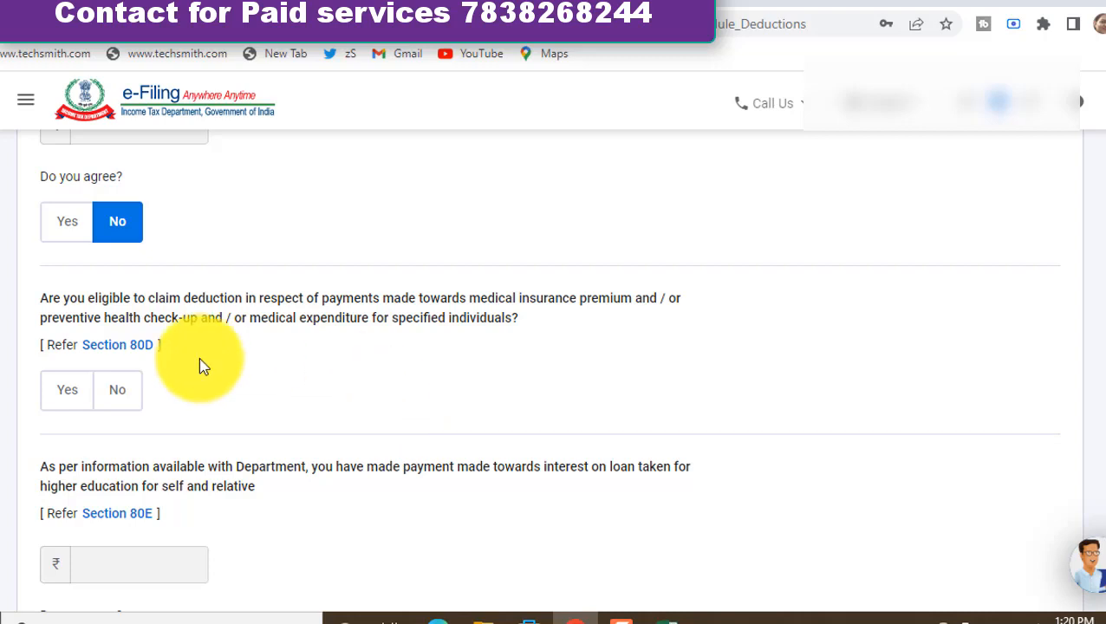
click(69, 396)
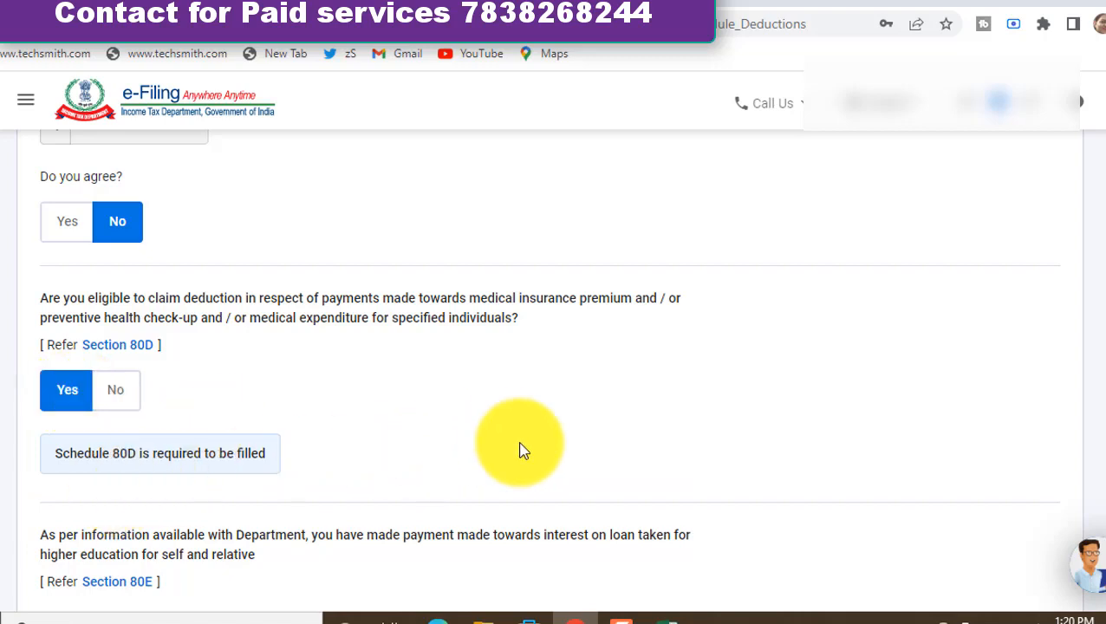
Step: Answer Yes to the Section 80TTA deduction question for interest on savings bank accounts
scroll(522, 450, down, 6)
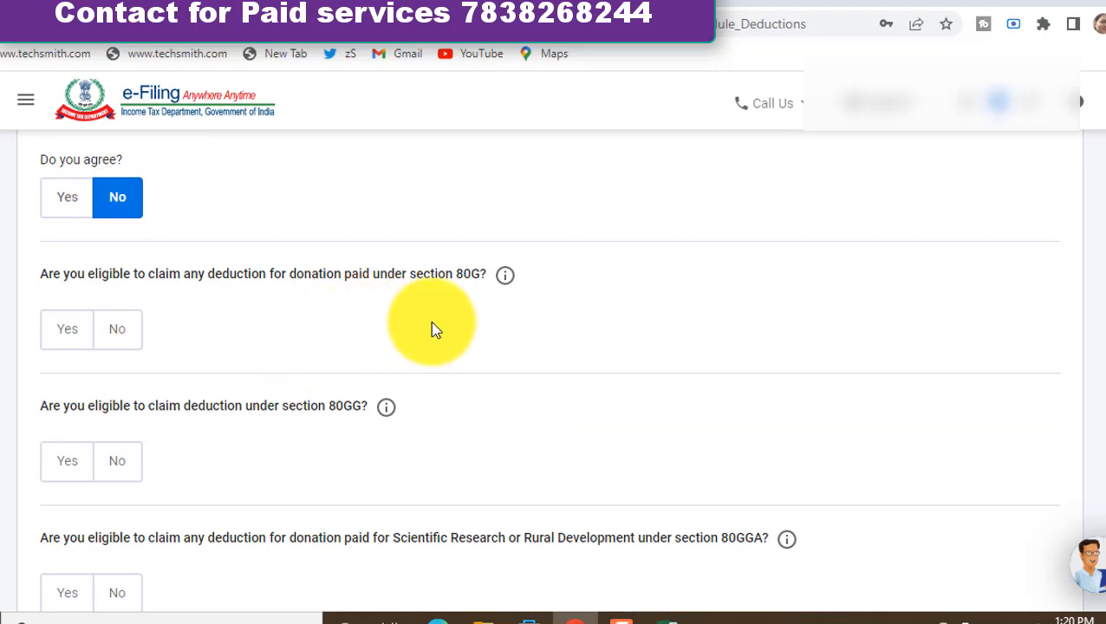
scroll(435, 329, down, 3)
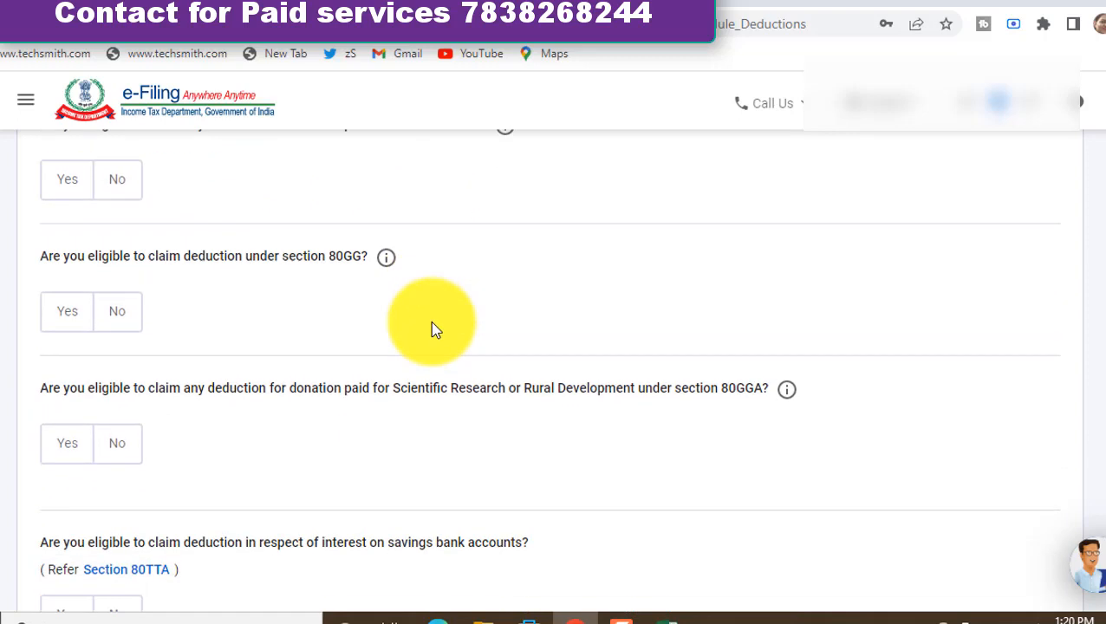
scroll(435, 329, down, 3)
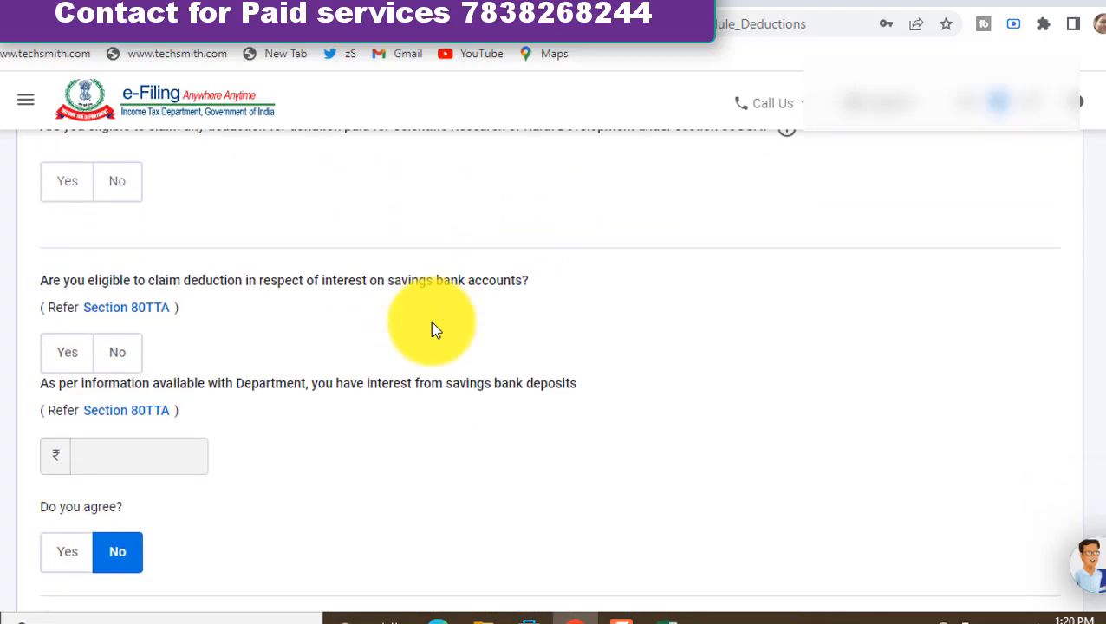
scroll(431, 322, down, 1)
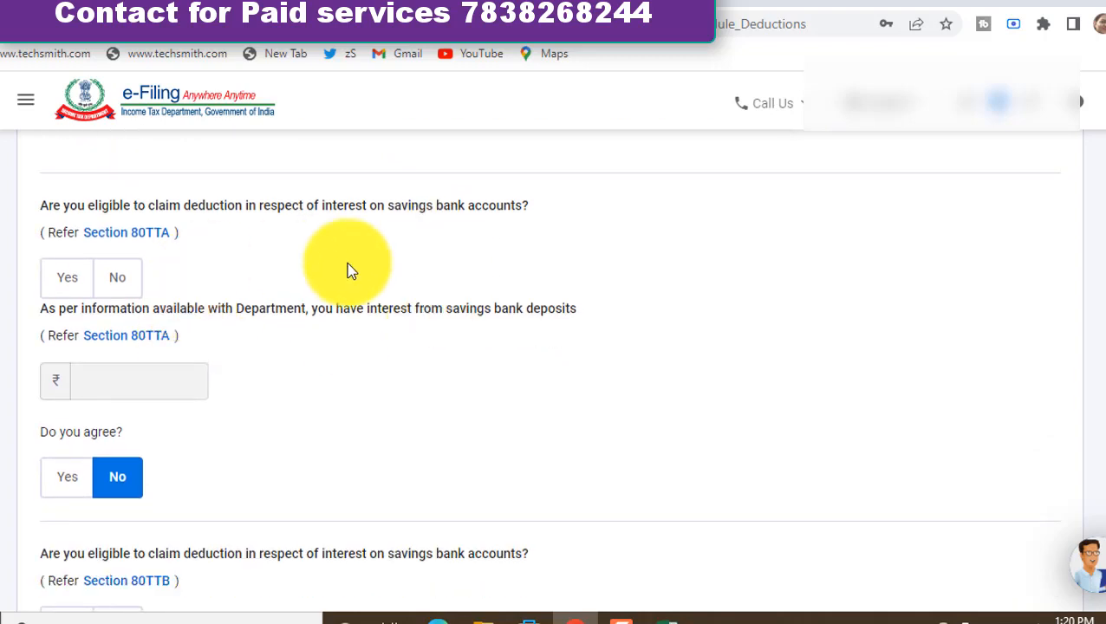
click(75, 288)
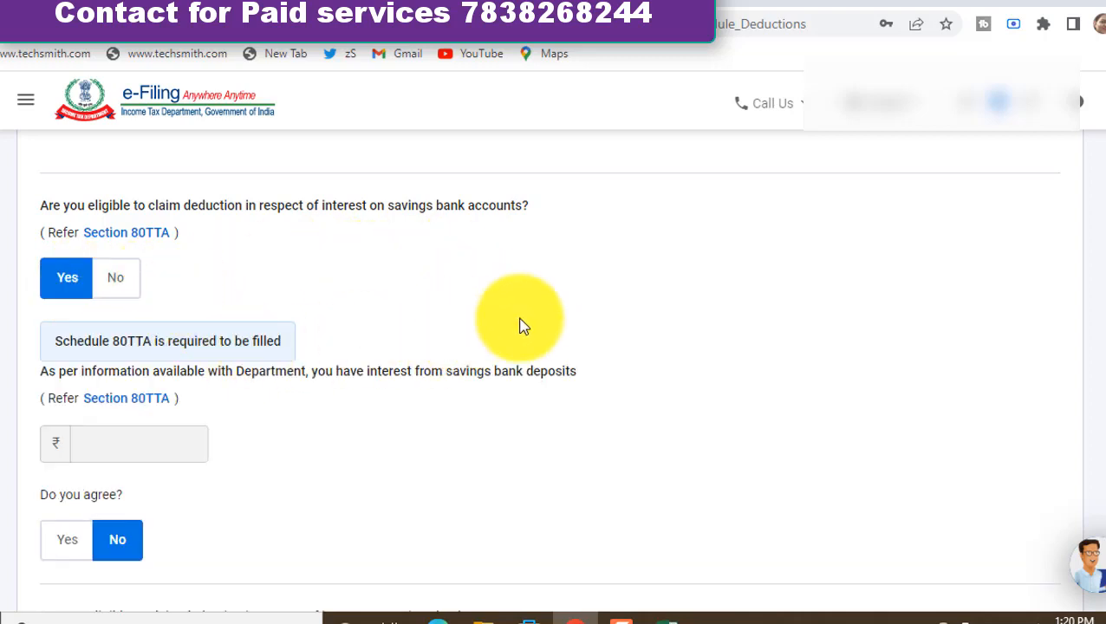
Step: Answer Yes to being eligible for any other deduction, review the listed deduction types and continue to the schedules summary
scroll(523, 326, down, 5)
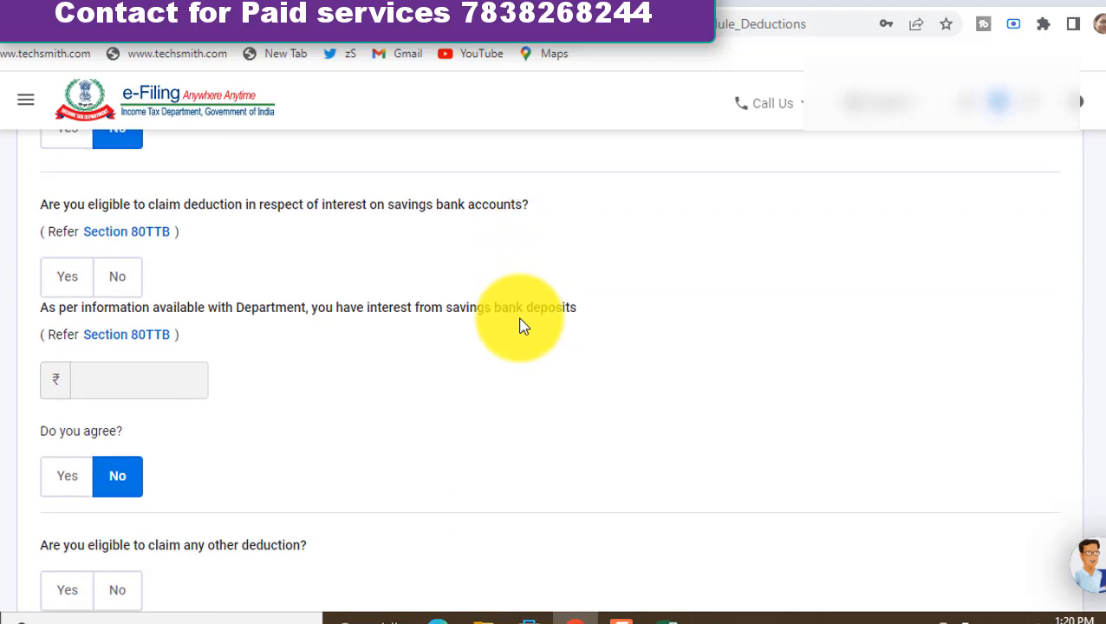
scroll(523, 326, down, 2)
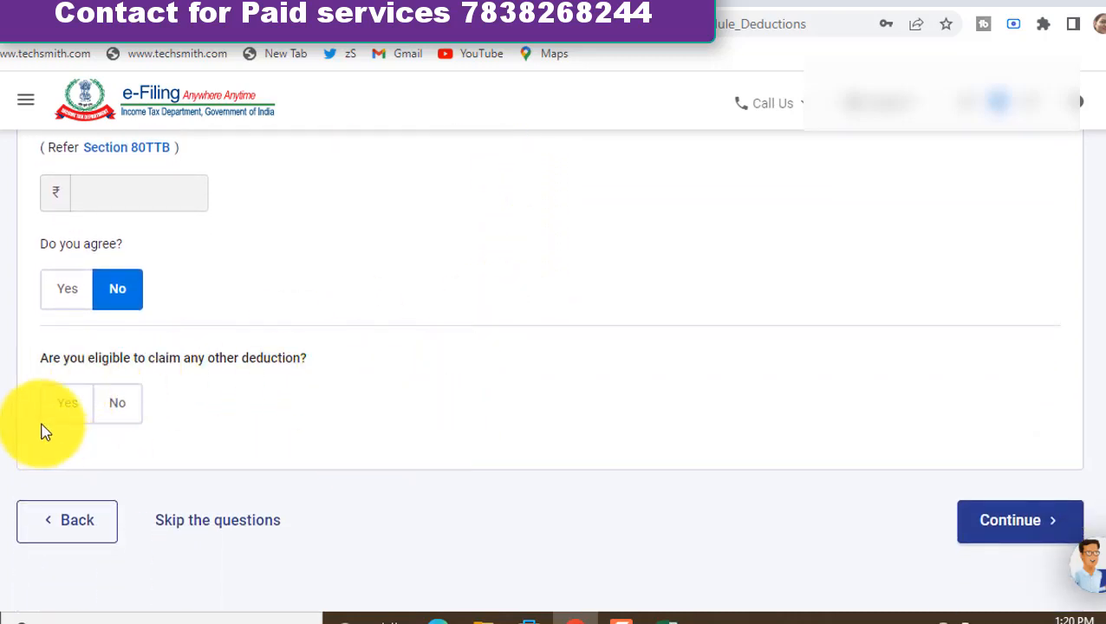
click(73, 418)
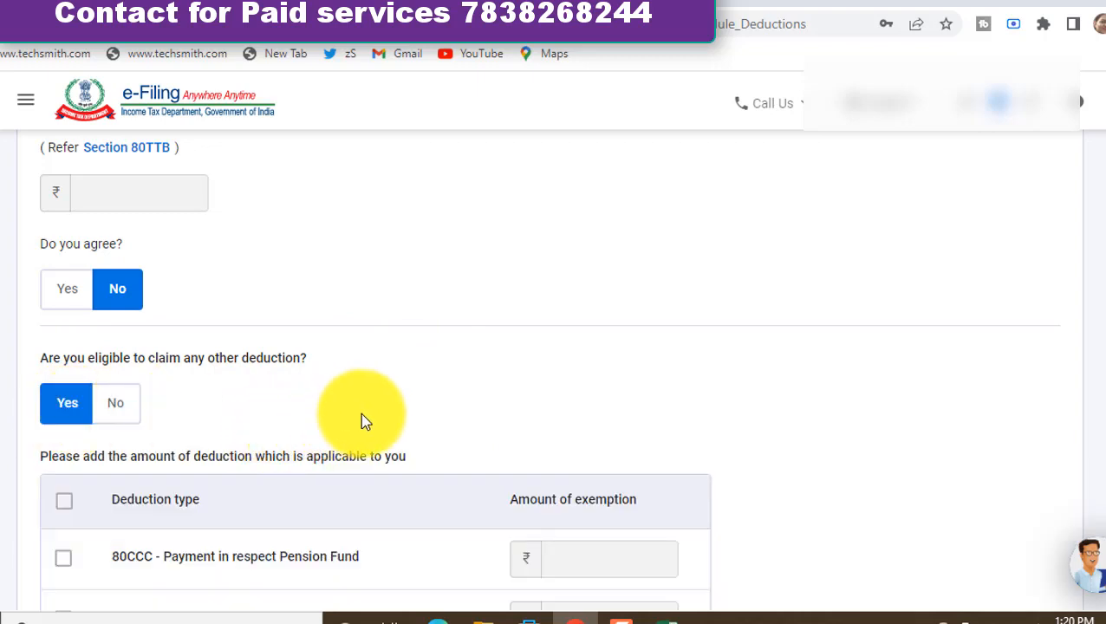
scroll(35, 488, down, 3)
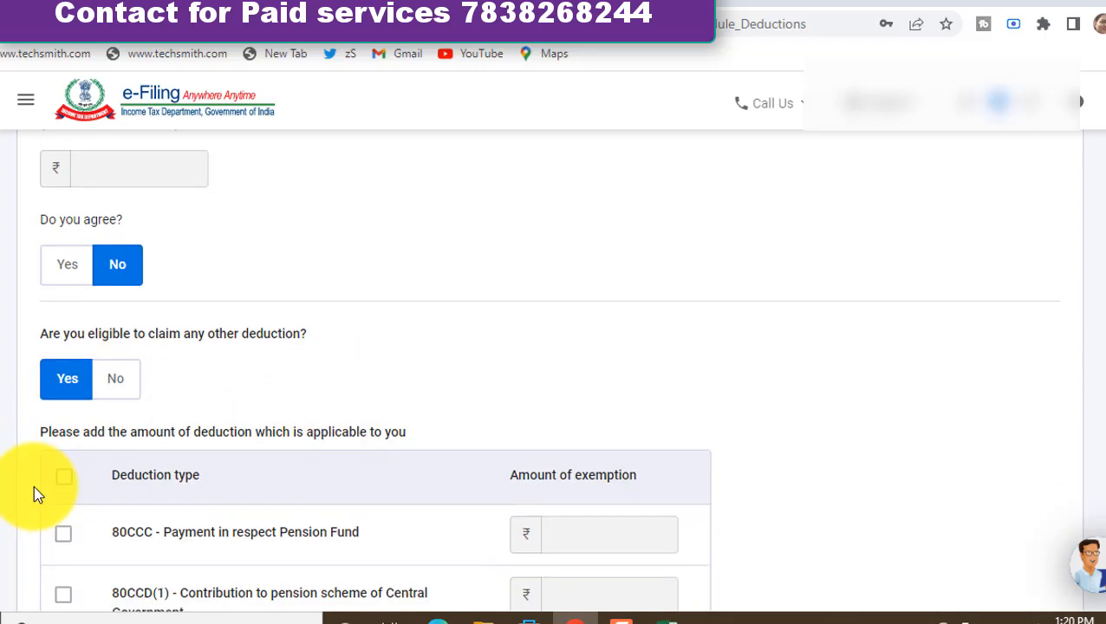
scroll(34, 488, down, 3)
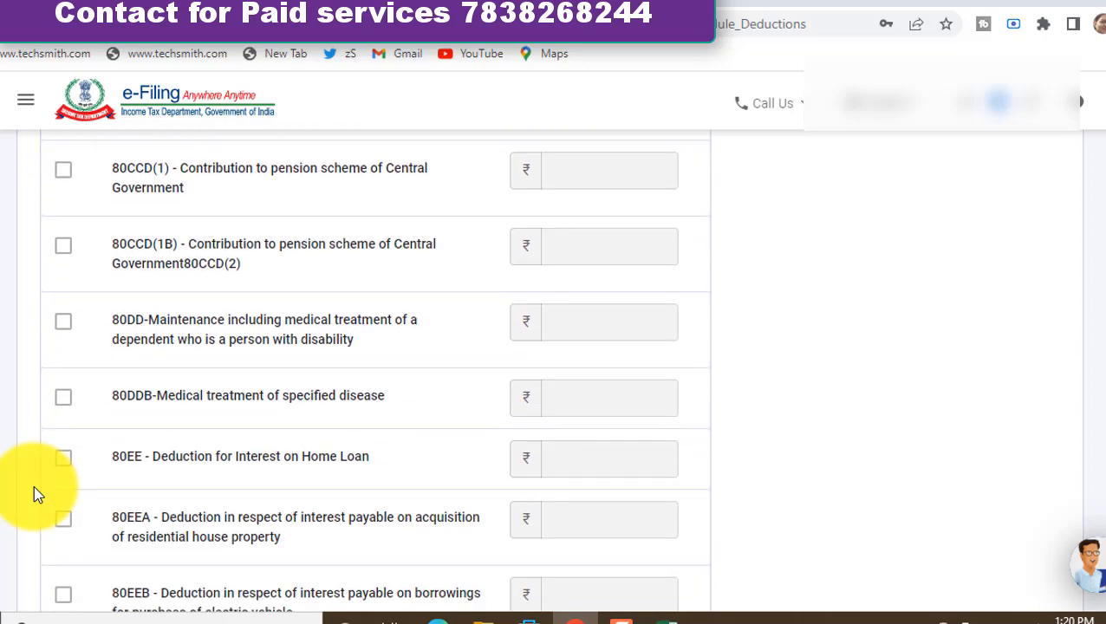
scroll(35, 492, down, 3)
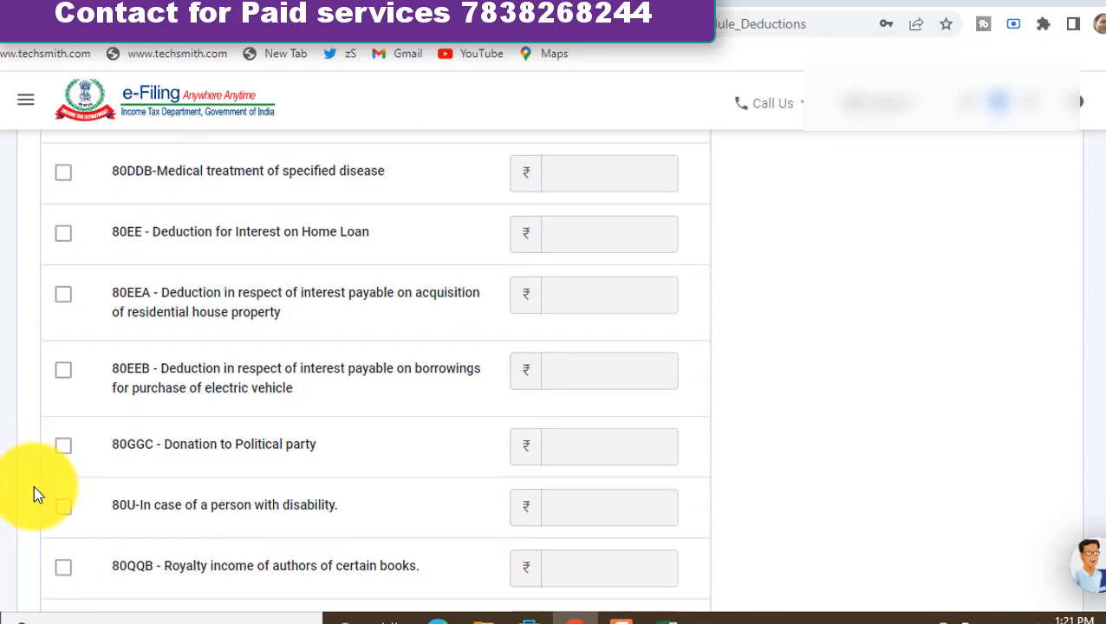
scroll(35, 492, down, 3)
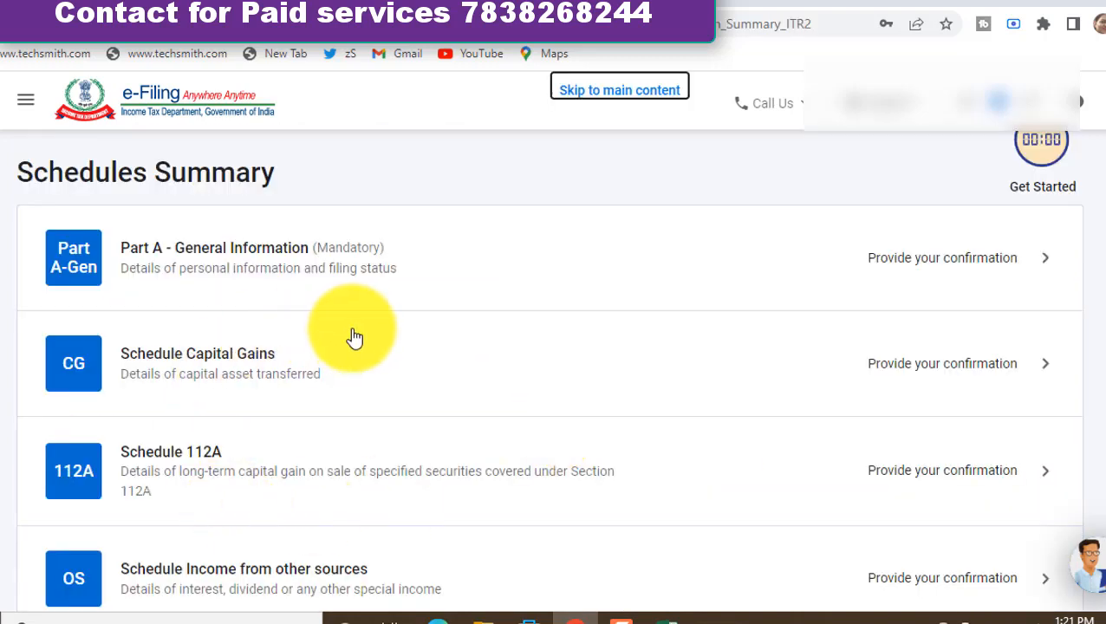
Step: In the Filing Status of Part A - General Information, set residential status to Resident with the condition of 182 days or more in India
click(477, 276)
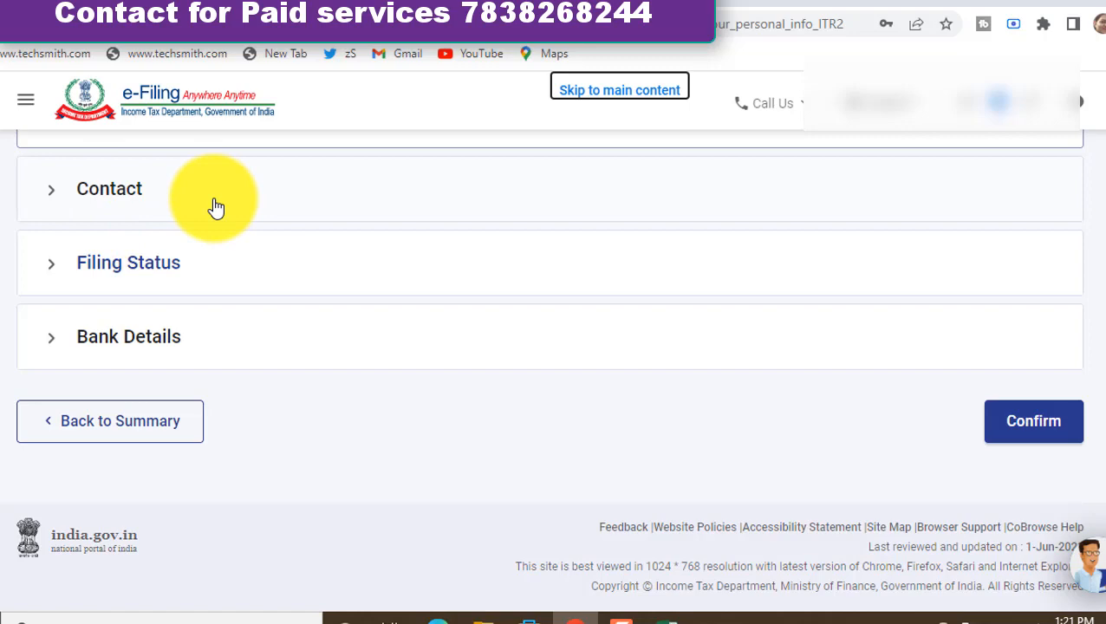
click(163, 269)
scroll(164, 269, down, 3)
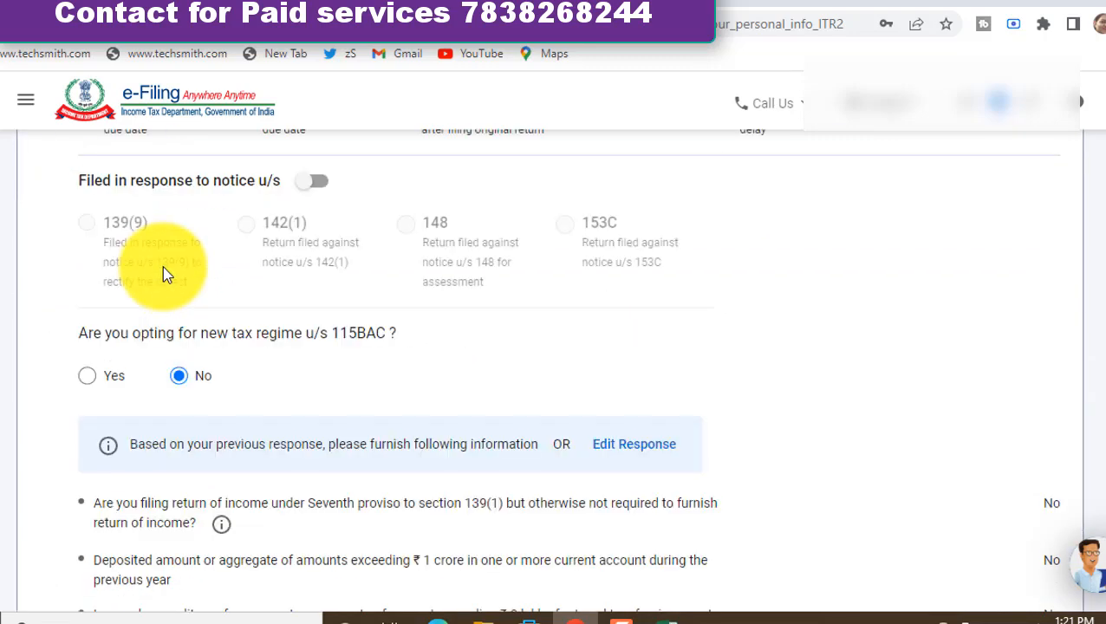
scroll(162, 266, down, 4)
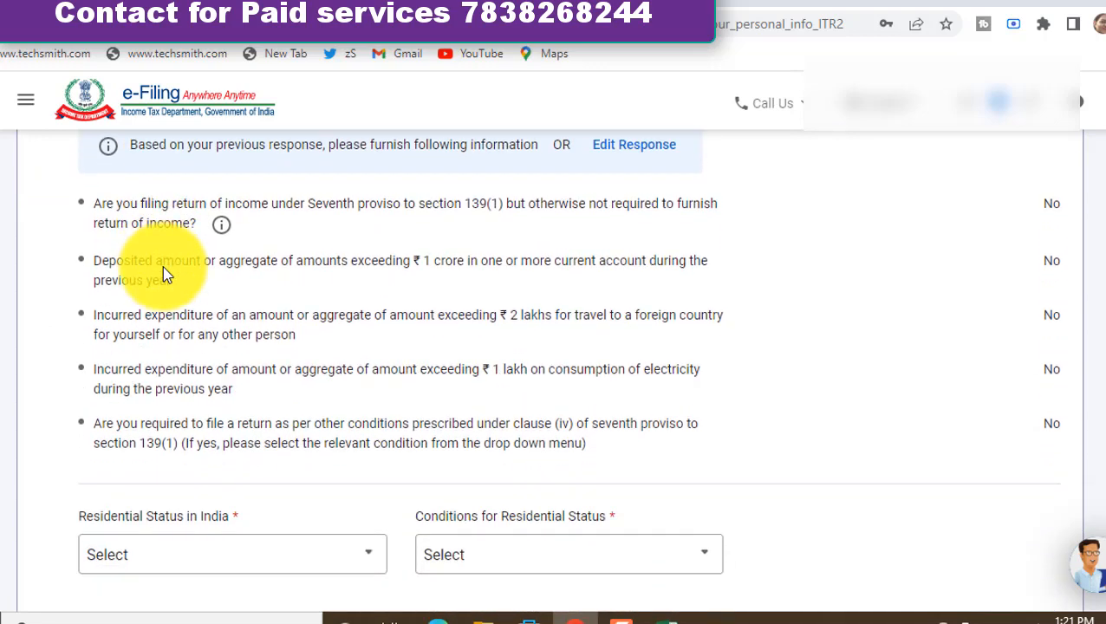
scroll(162, 266, down, 3)
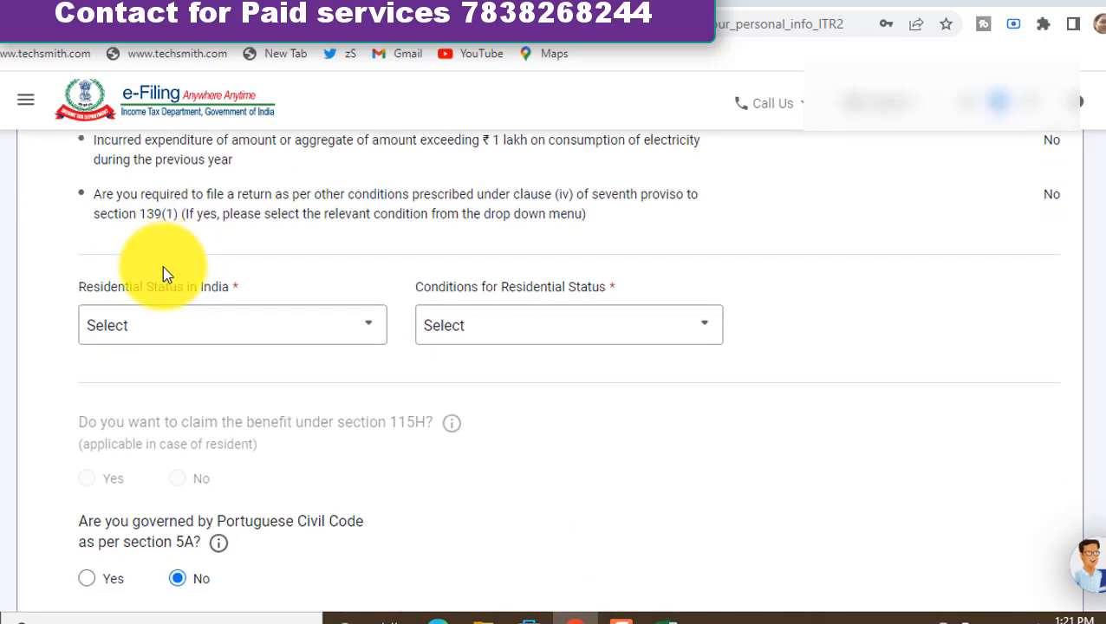
click(314, 307)
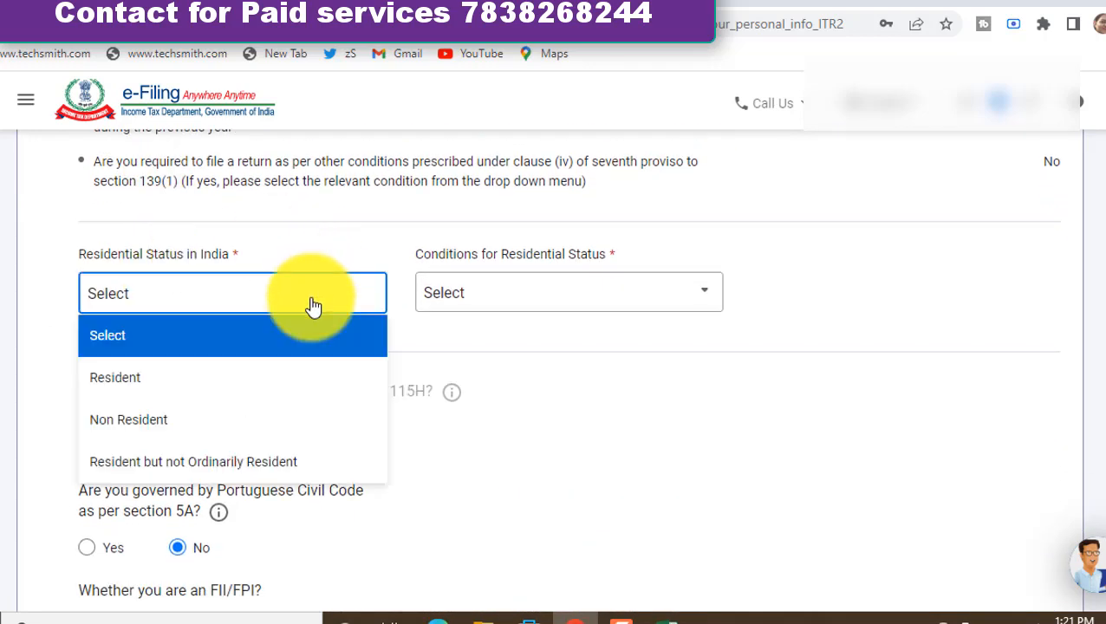
click(154, 385)
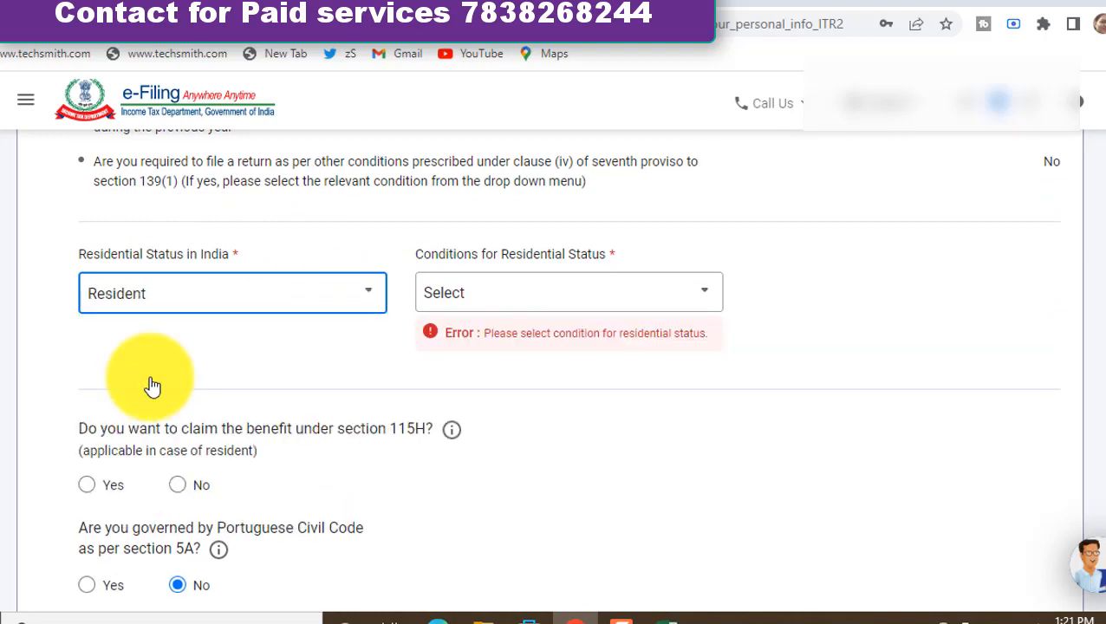
click(449, 303)
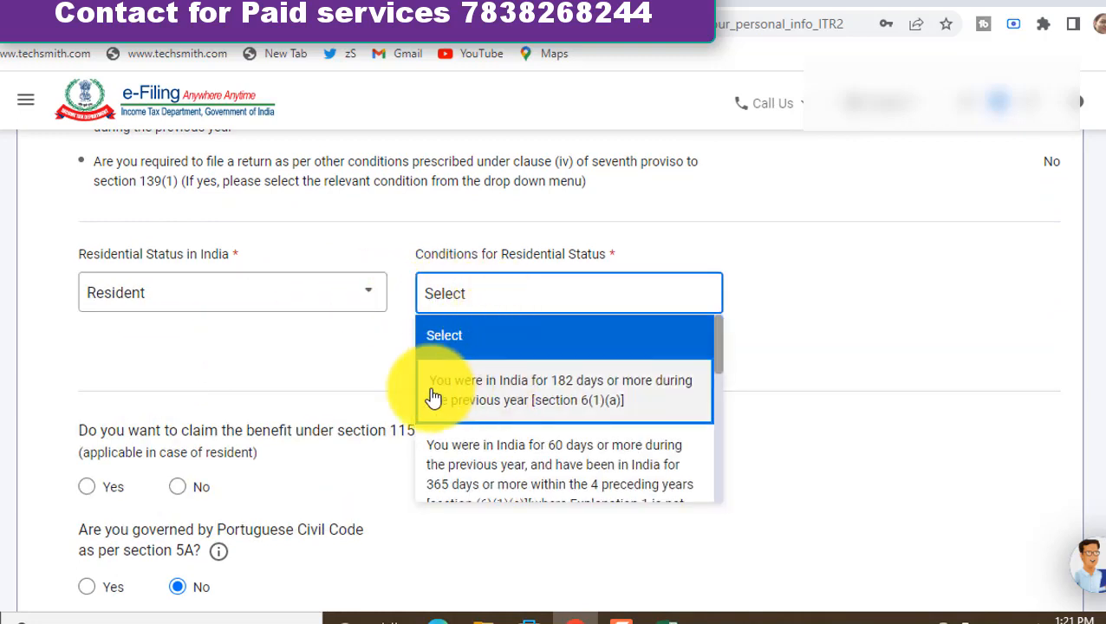
click(555, 407)
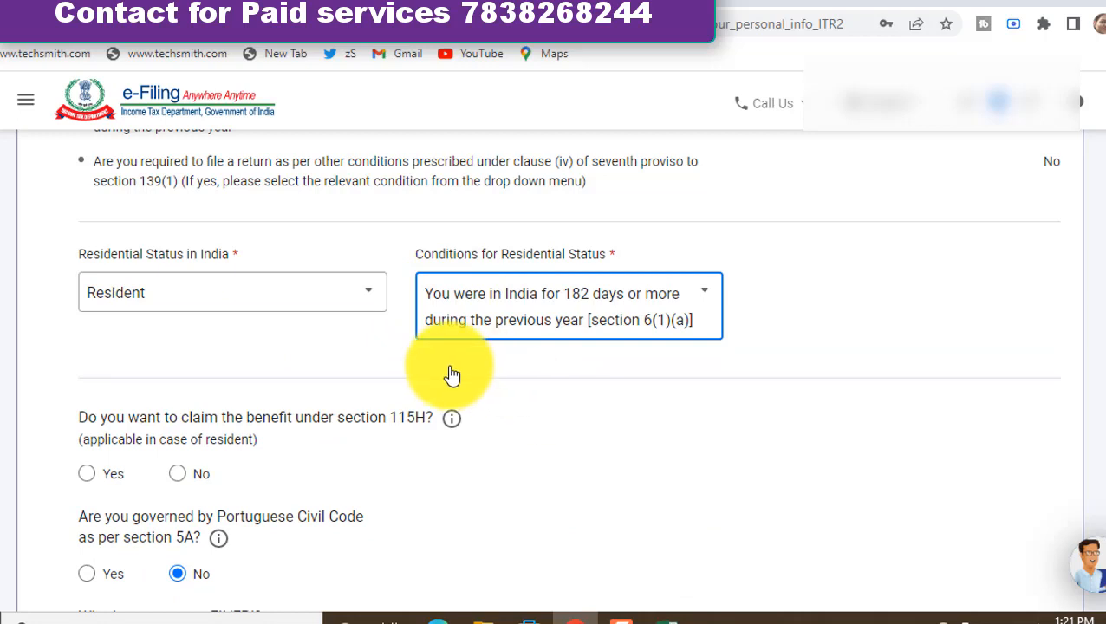
Step: Answer No to claiming the section 115H benefit and No to being an FII/FPI
scroll(452, 374, down, 2)
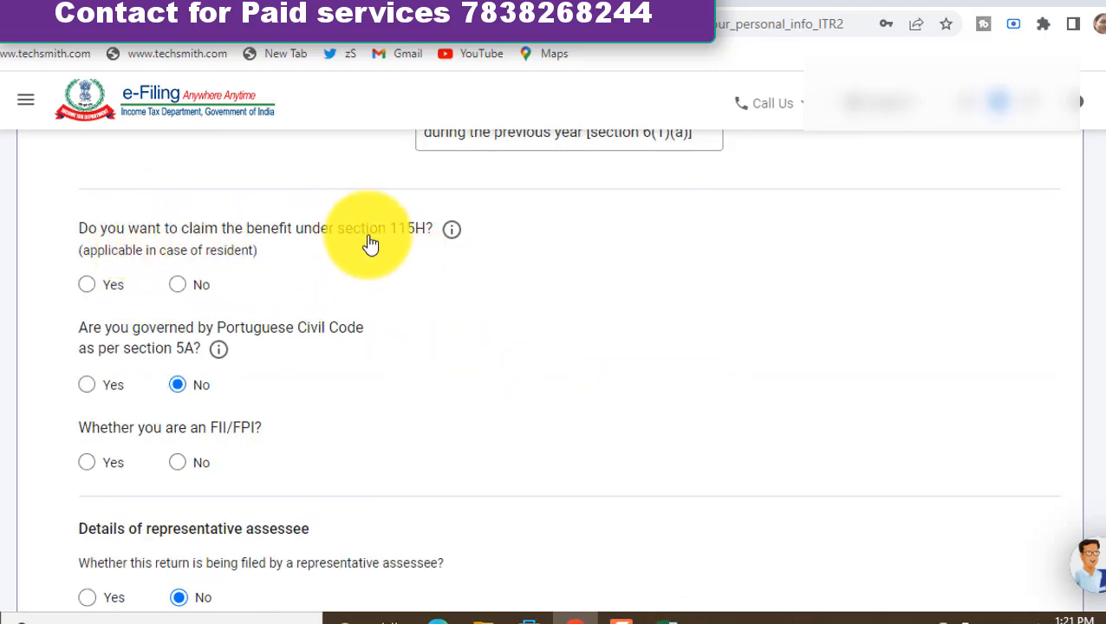
click(177, 286)
scroll(306, 298, down, 2)
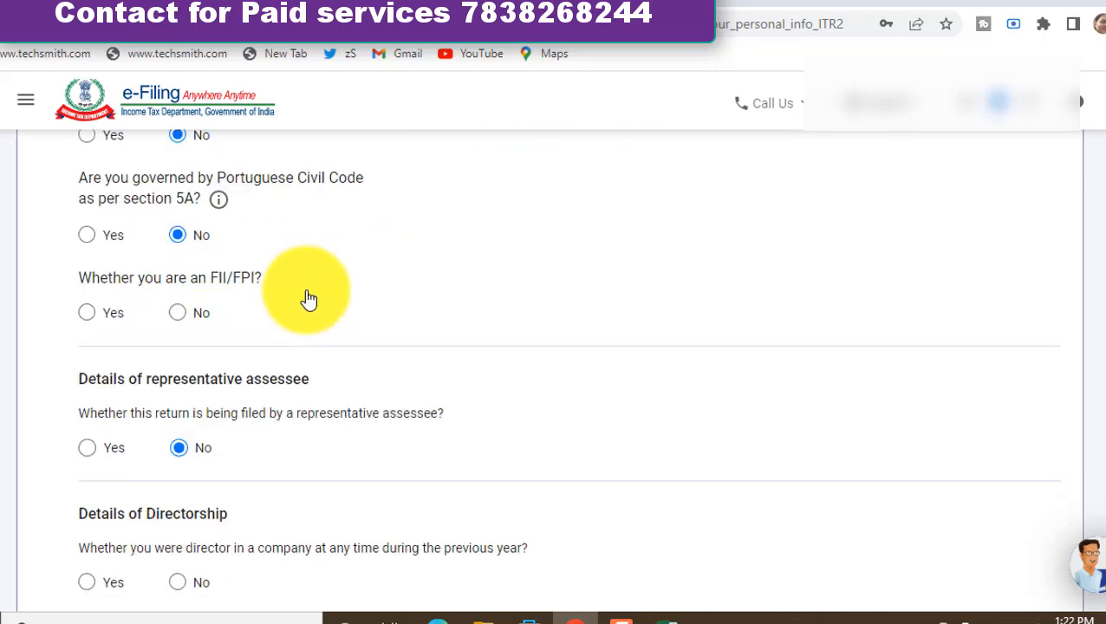
click(176, 314)
Step: Answer No to the company directorship and unlisted equity shares questions and save the filing status
scroll(315, 320, down, 4)
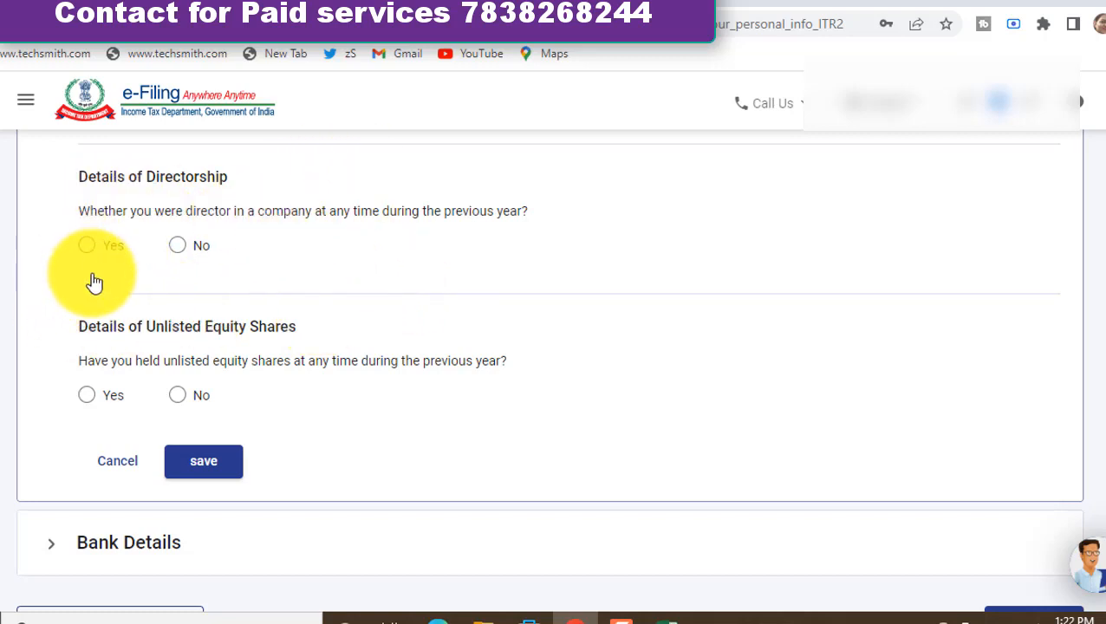
click(177, 247)
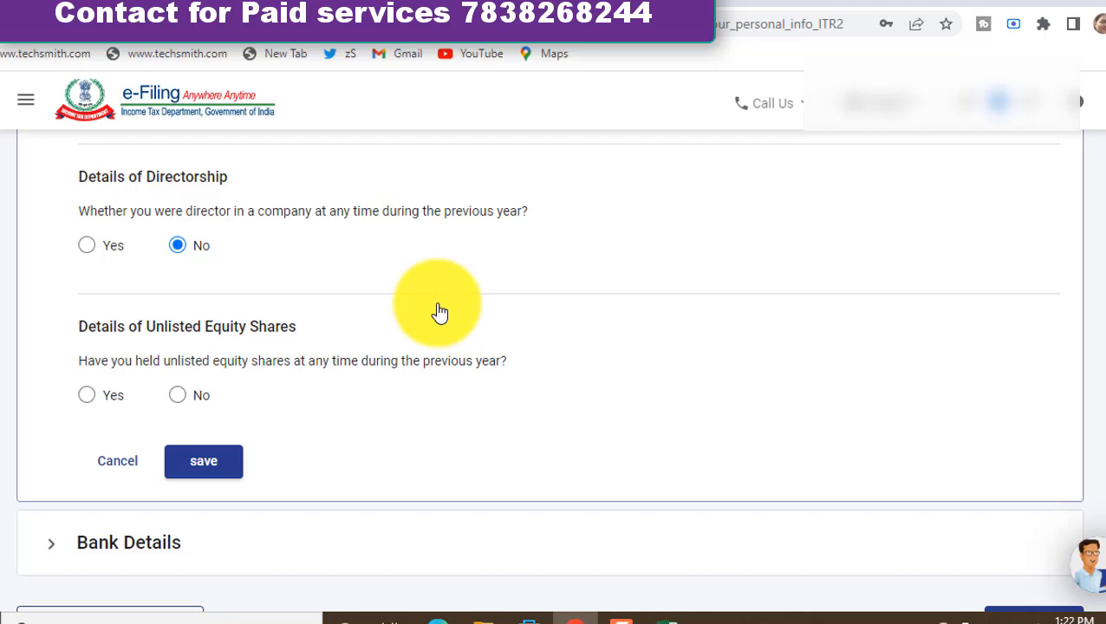
click(182, 404)
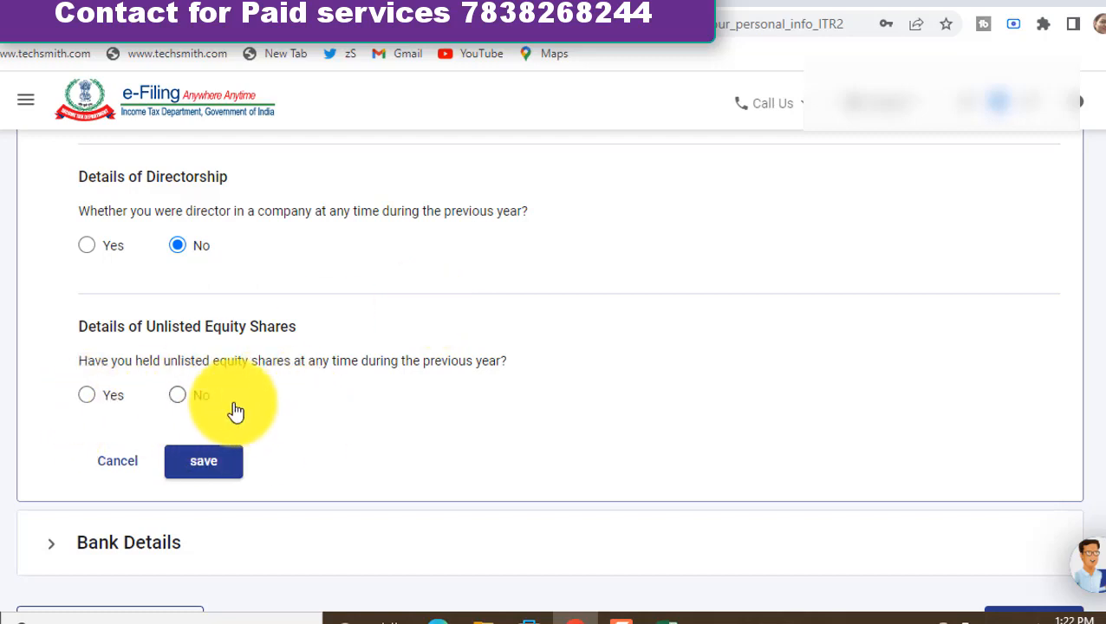
click(203, 468)
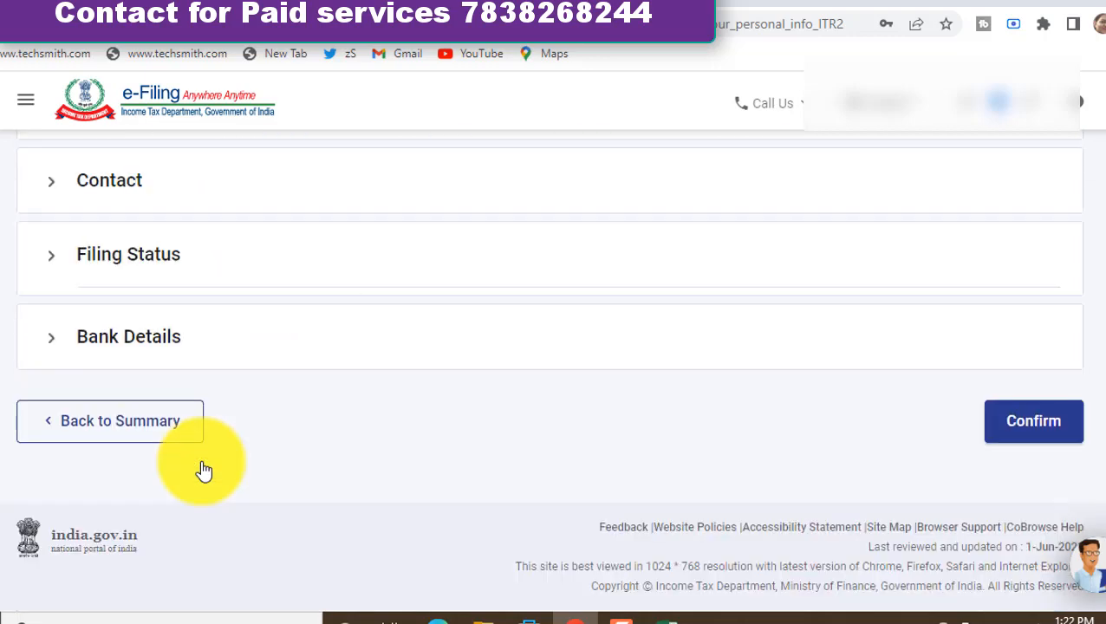
Step: Check the bank accounts nominated for refund in Bank Details and confirm Part A - General Information
click(133, 335)
scroll(135, 338, down, 4)
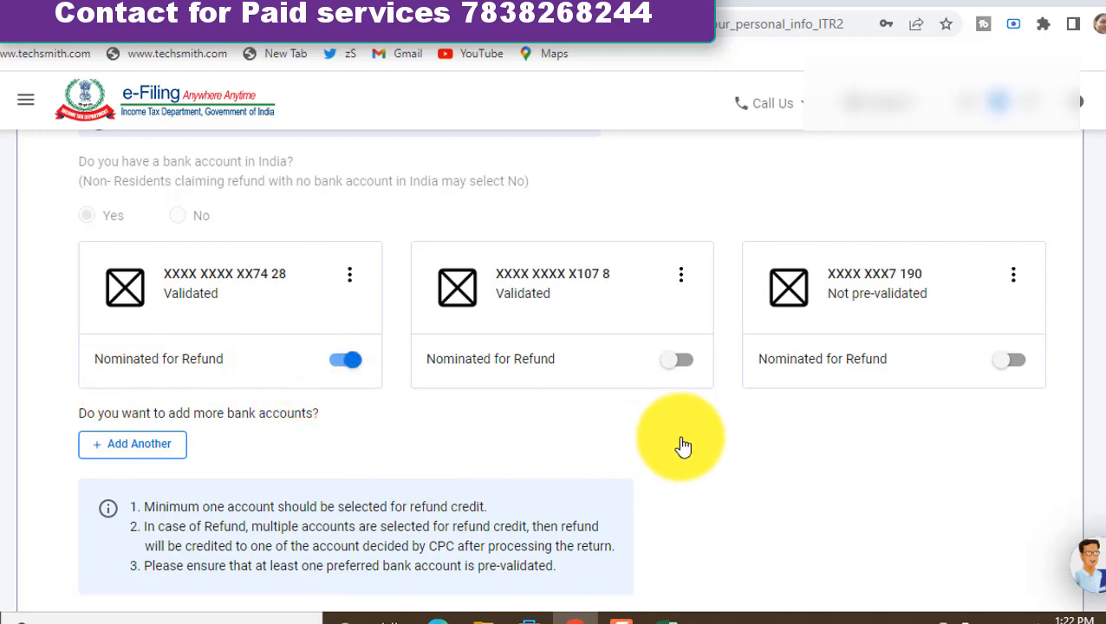
scroll(683, 446, down, 2)
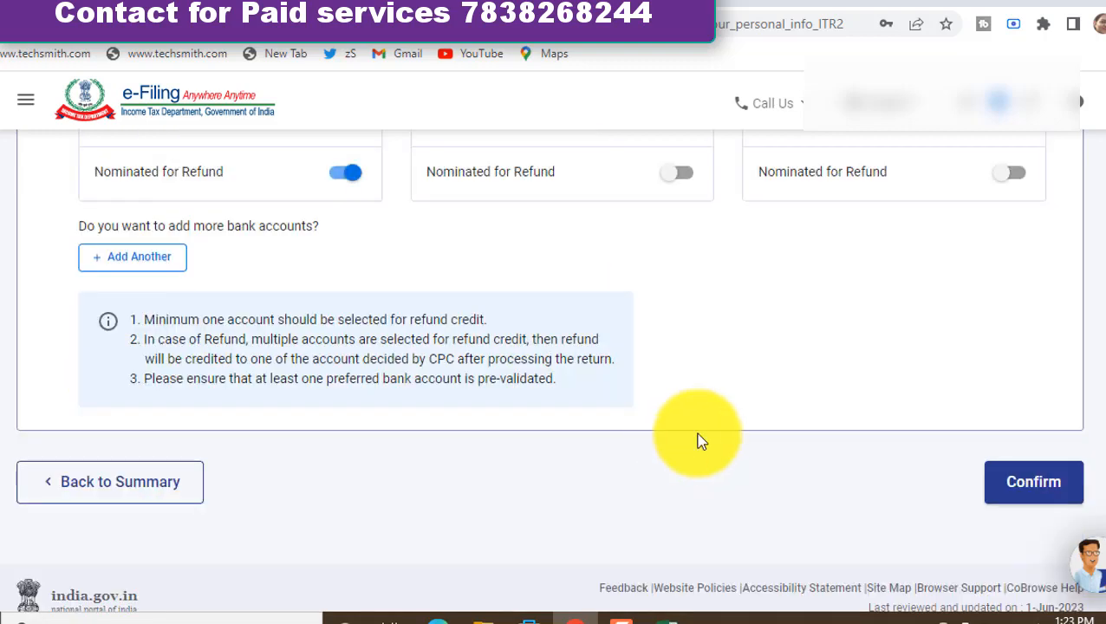
click(1035, 484)
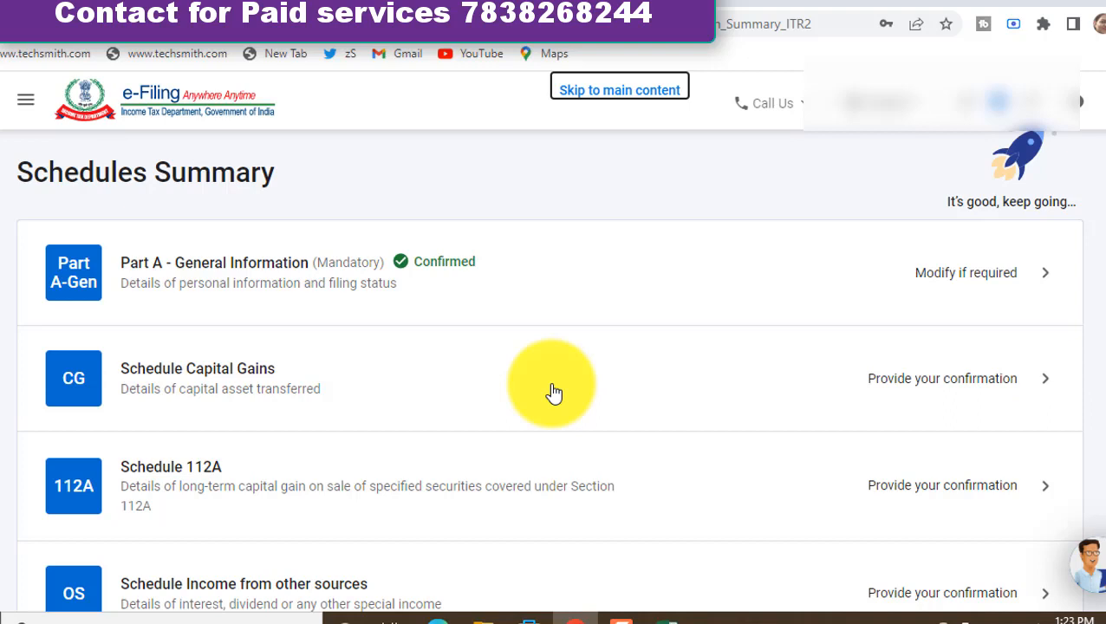
Step: Open Schedule Capital Gains and select STT-paid equity shares or units under sections 111A and 112A as the capital assets sold
click(325, 374)
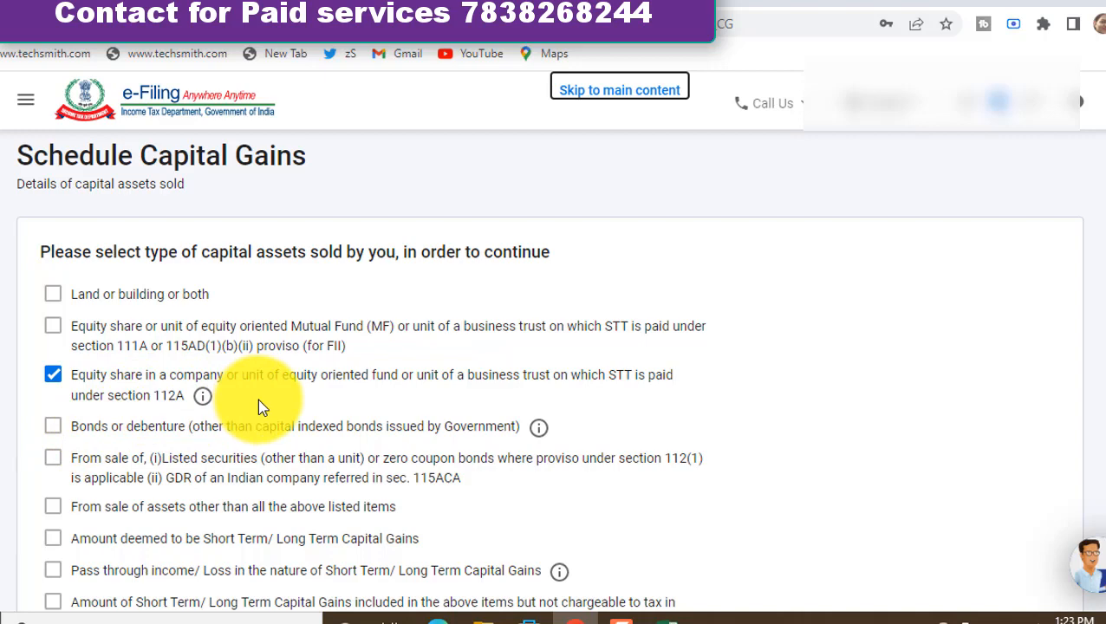
click(59, 335)
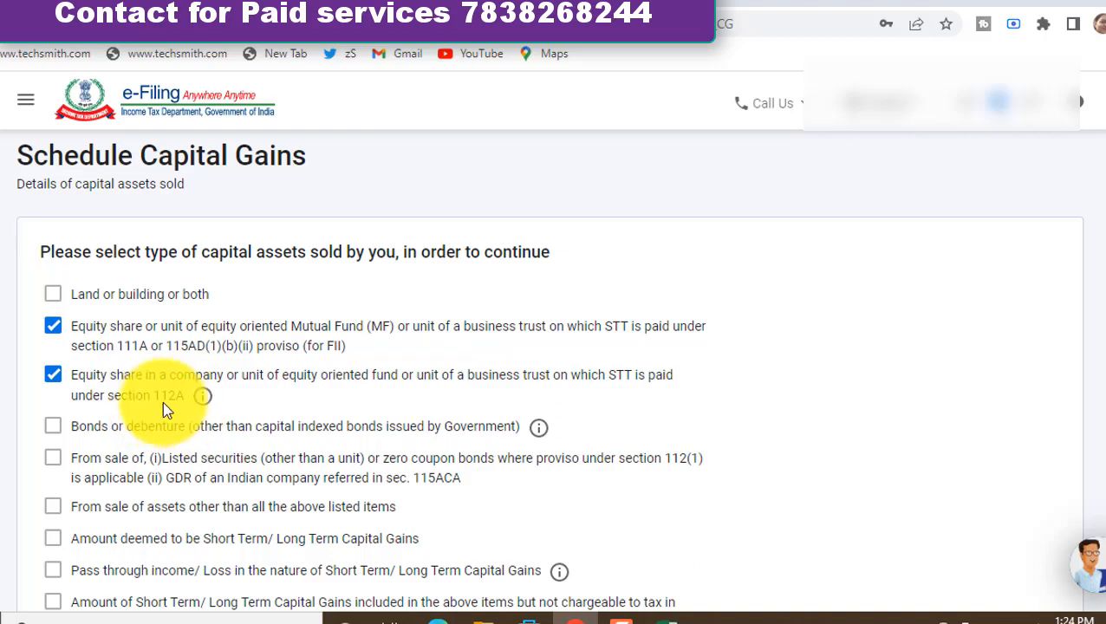
click(54, 376)
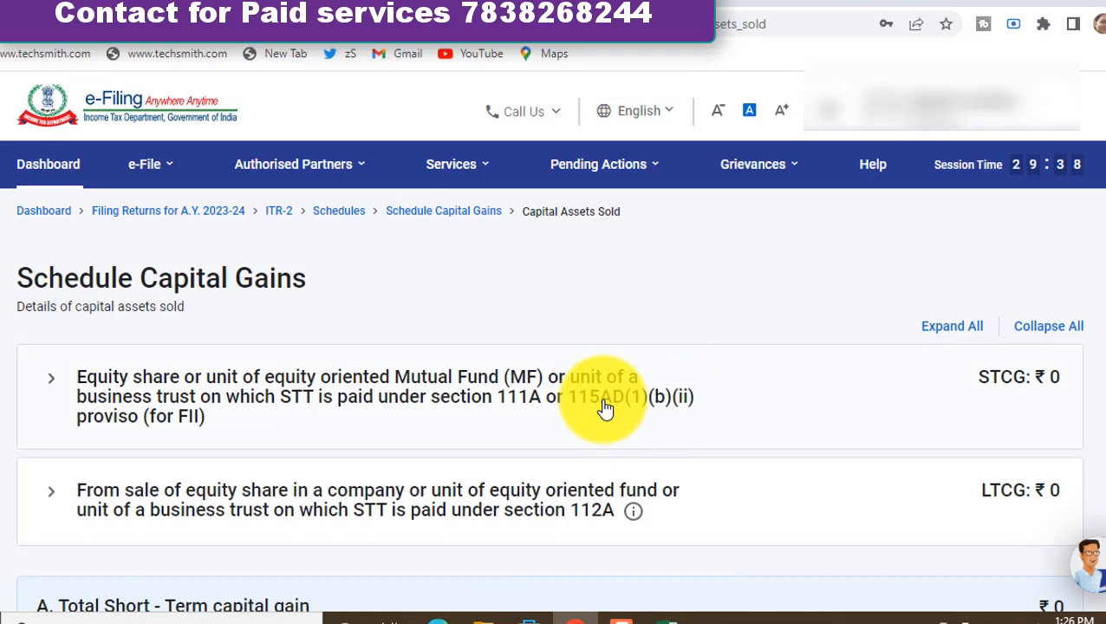
Step: Start adding sale details for the STT-paid equity share or mutual fund category and choose Section 111A
click(605, 407)
click(139, 522)
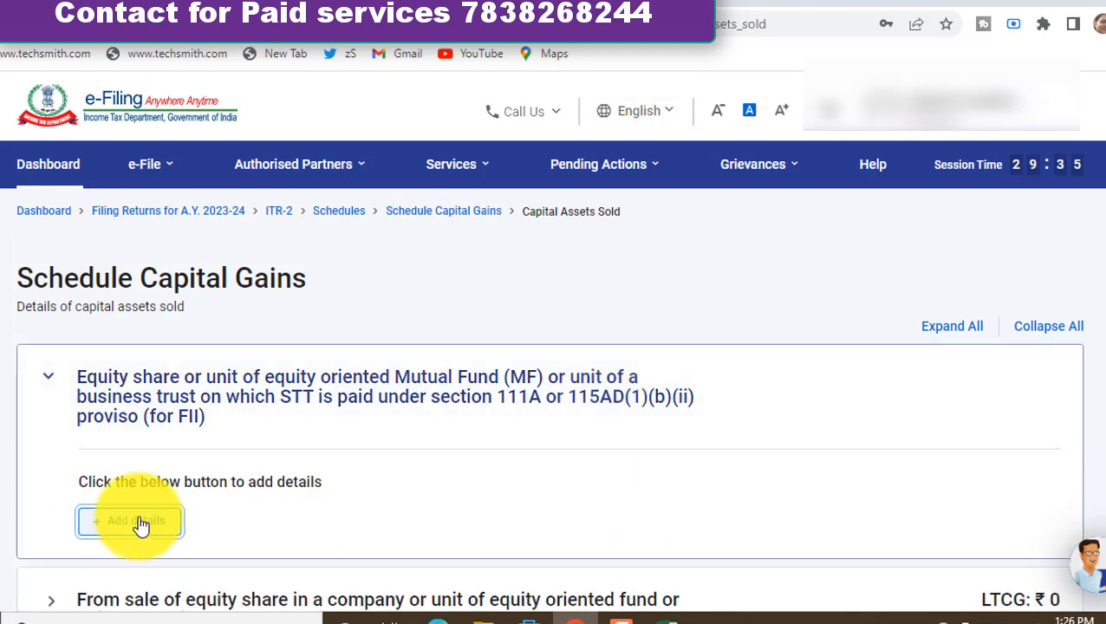
scroll(151, 404, down, 2)
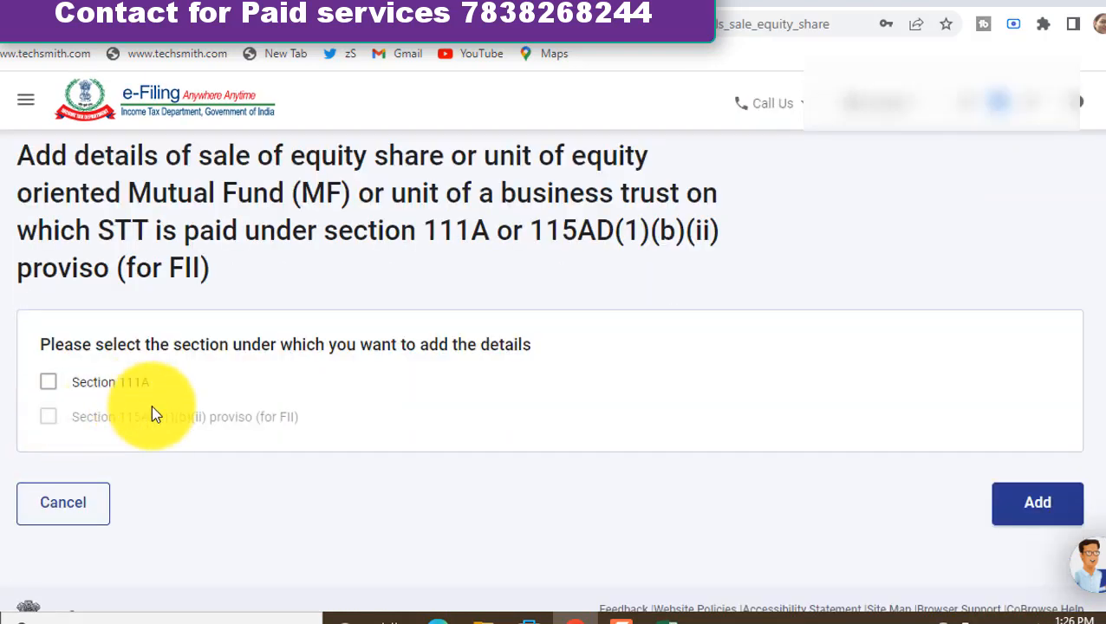
click(48, 384)
scroll(507, 382, down, 2)
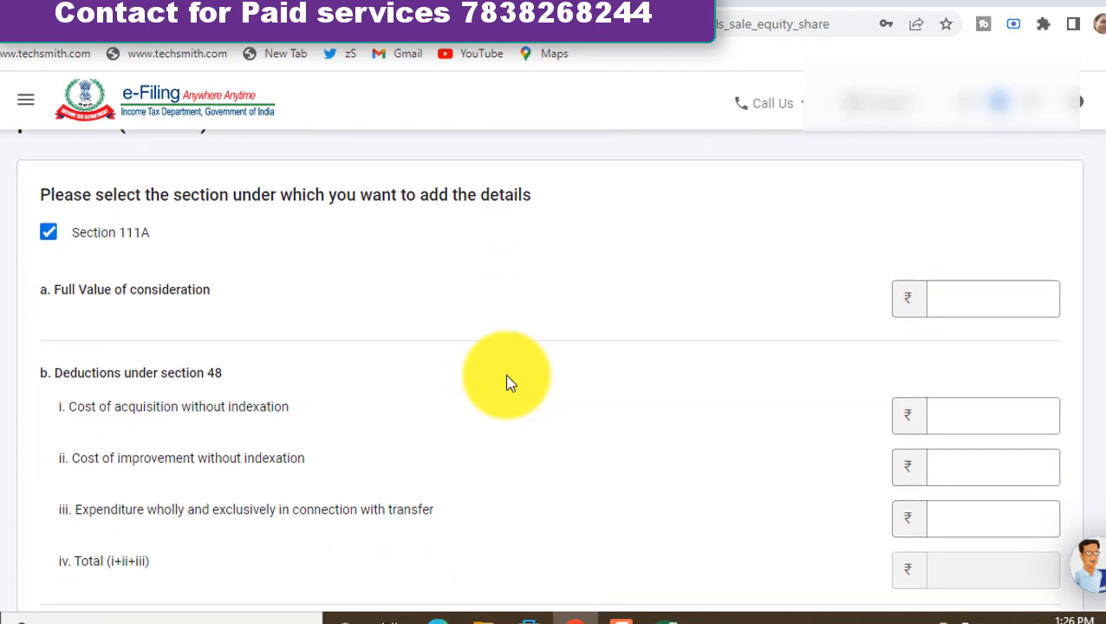
Step: Switch to the trading statement workbook in Excel and go to the short-term trades at the start of the Equity sheet
scroll(510, 382, down, 1)
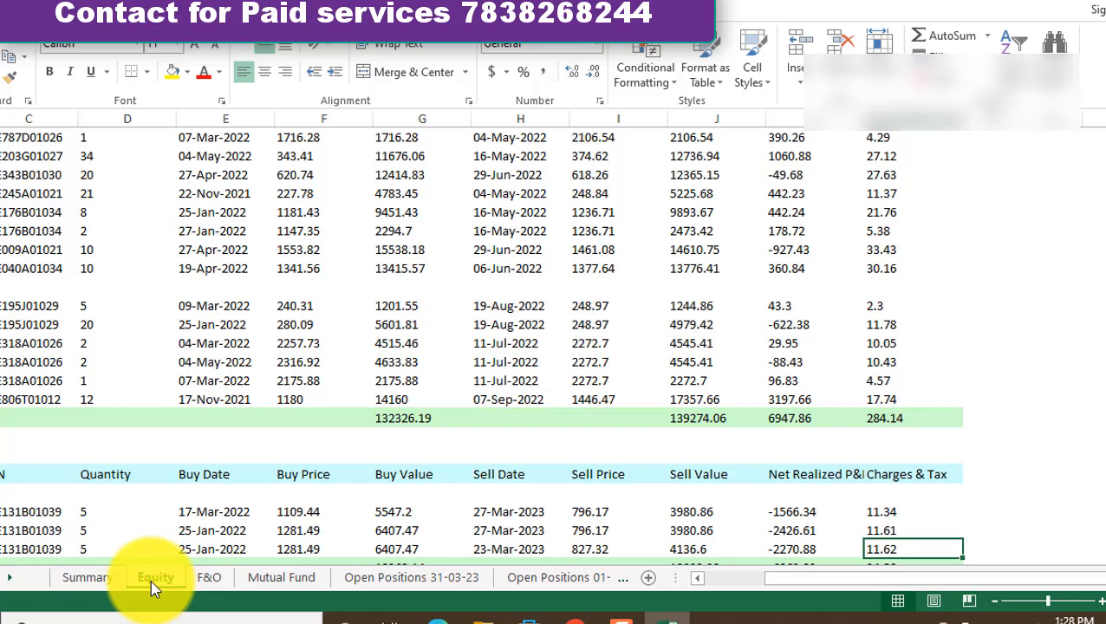
key(Left)
key(Left)
key(Left)
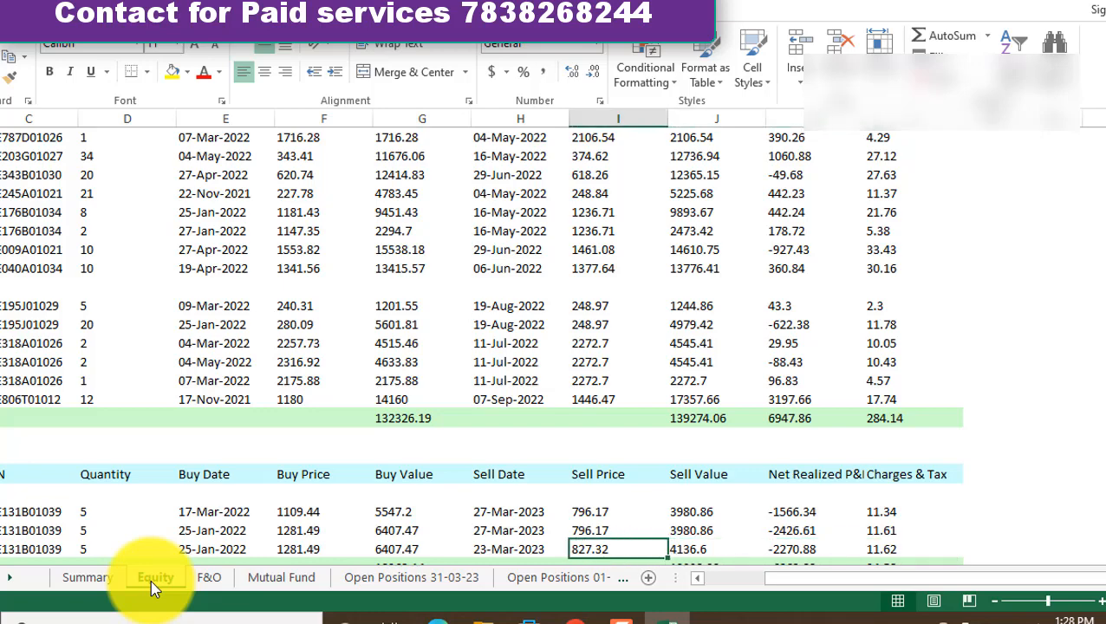
key(Left)
key(Left)
key(ctrl+Home)
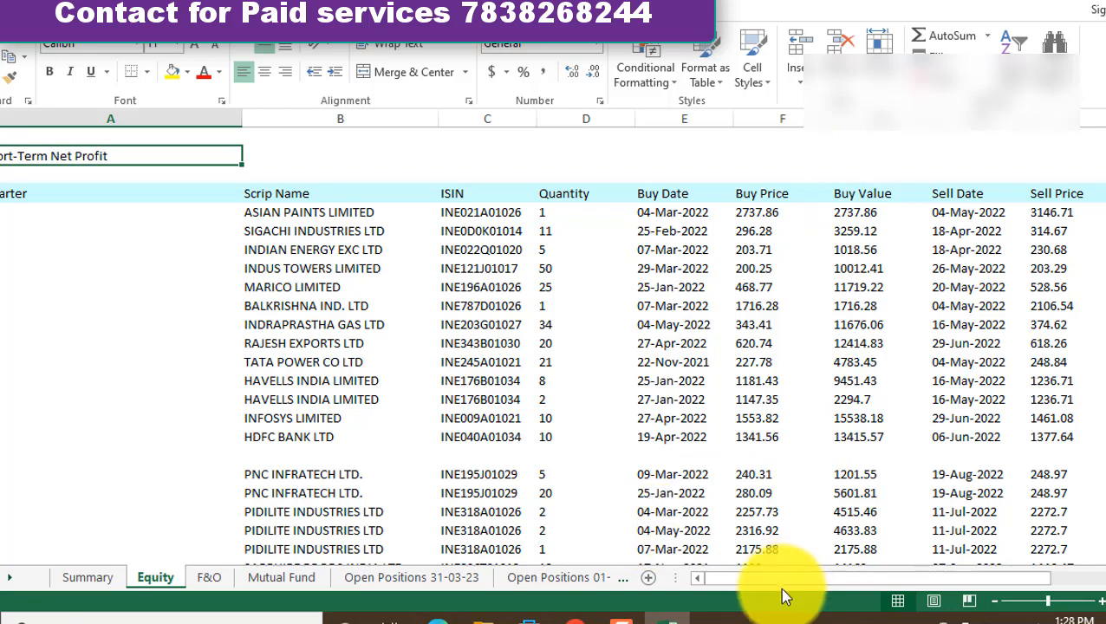
drag(778, 580, 830, 577)
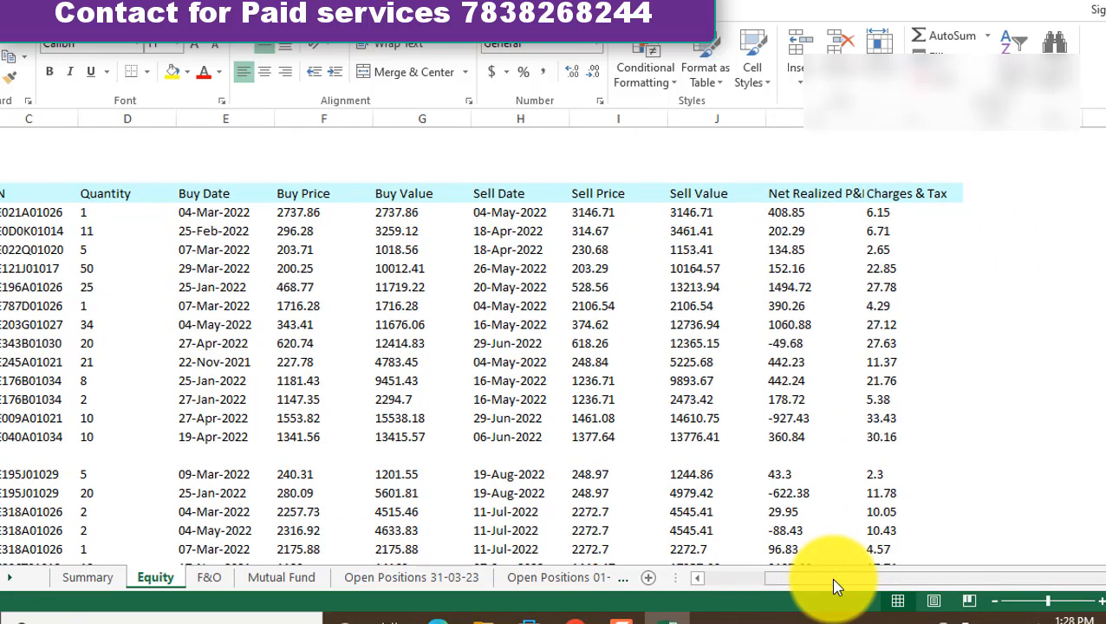
Step: Look up the total buy value and total sell value of the short-term trades in the Equity sheet
key(Down)
key(Down)
key(Down)
key(Down)
key(Down)
key(Down)
key(Down)
key(Down)
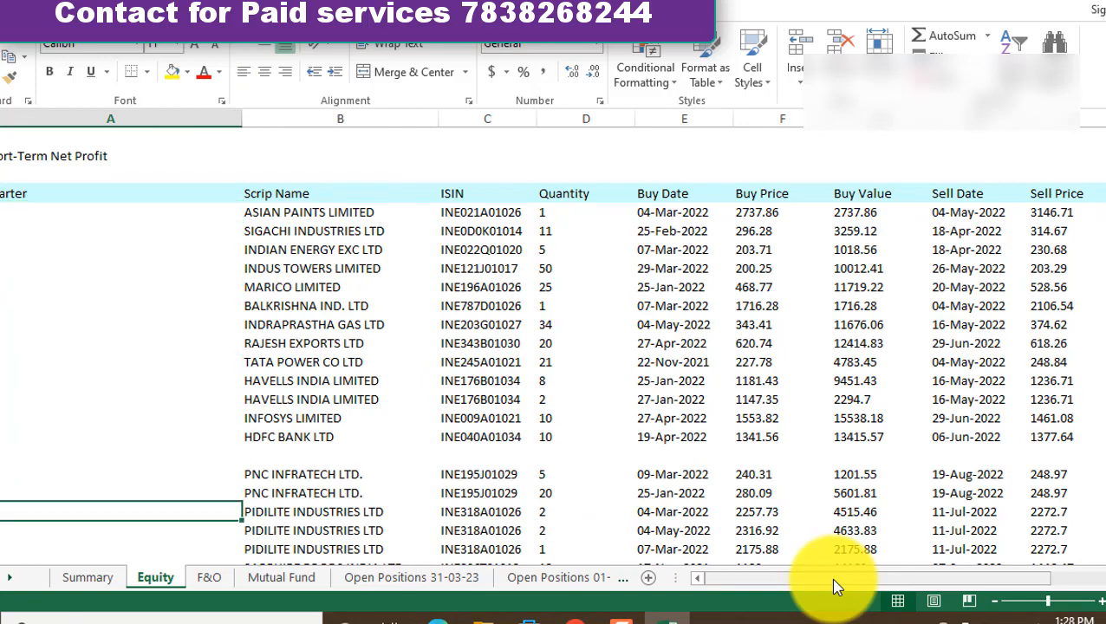
key(Down)
key(Up)
key(Up)
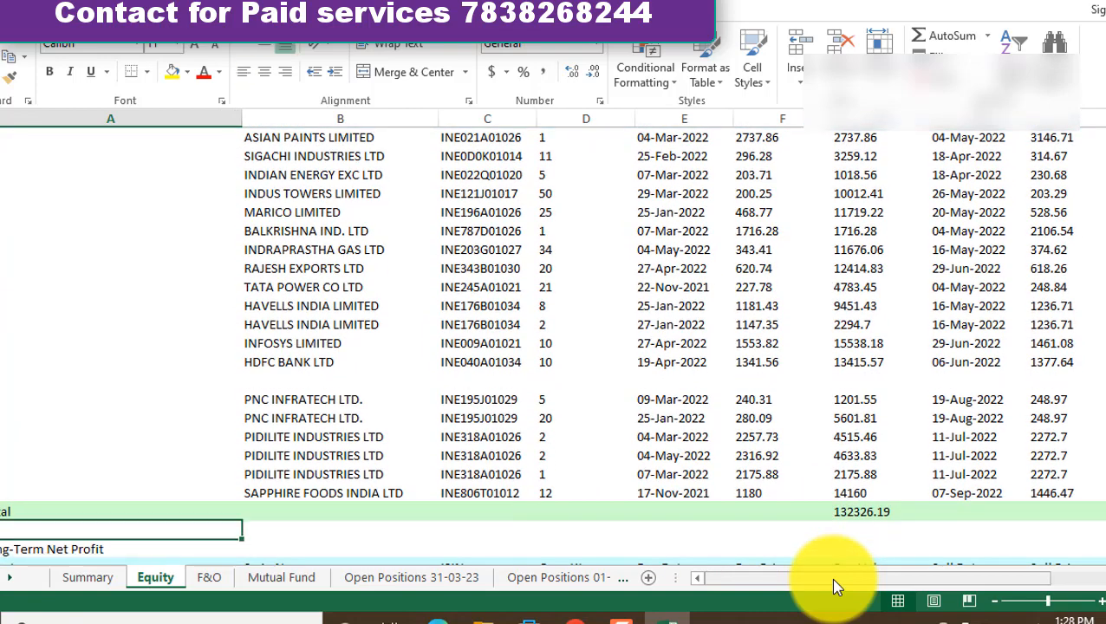
key(Right)
key(Right)
key(Right)
key(Right)
key(Right)
key(Right)
scroll(830, 577, up, 1)
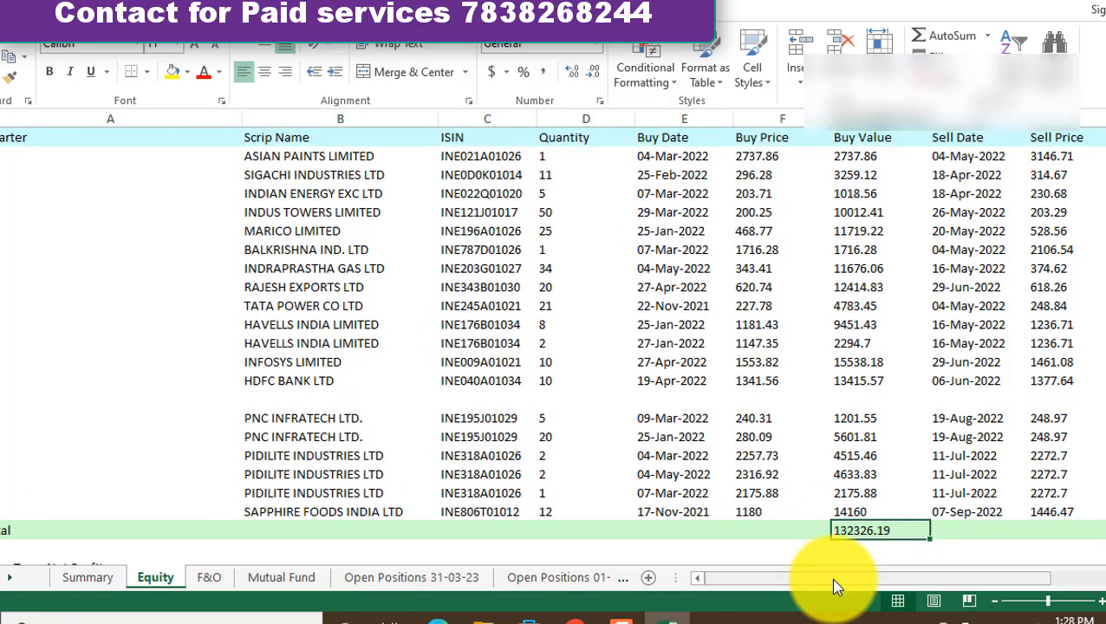
key(Right)
key(Right)
key(Right)
key(Right)
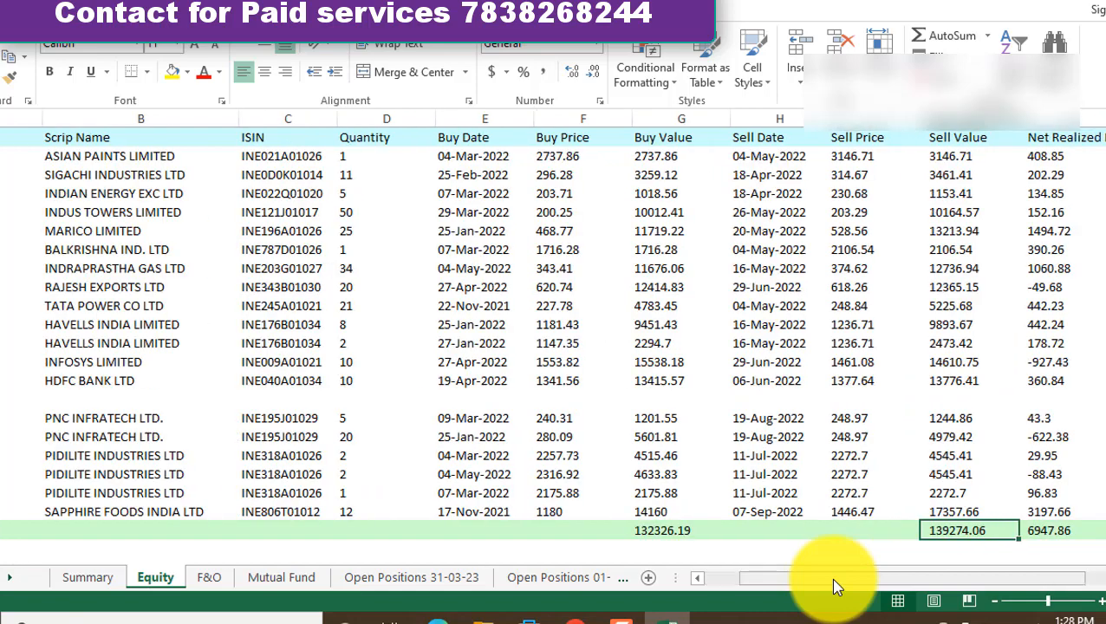
key(Left)
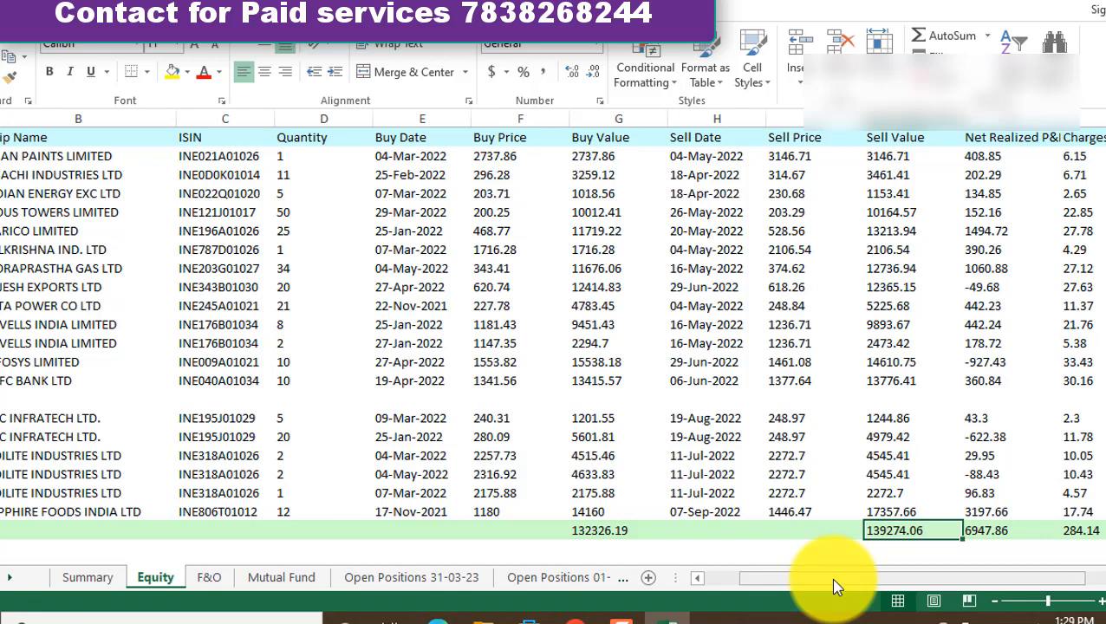
Step: Return to the e-Filing portal and add the Section 111A sale with full value of consideration 1,39,274 and cost of acquisition 1,32,326
key(alt+Tab)
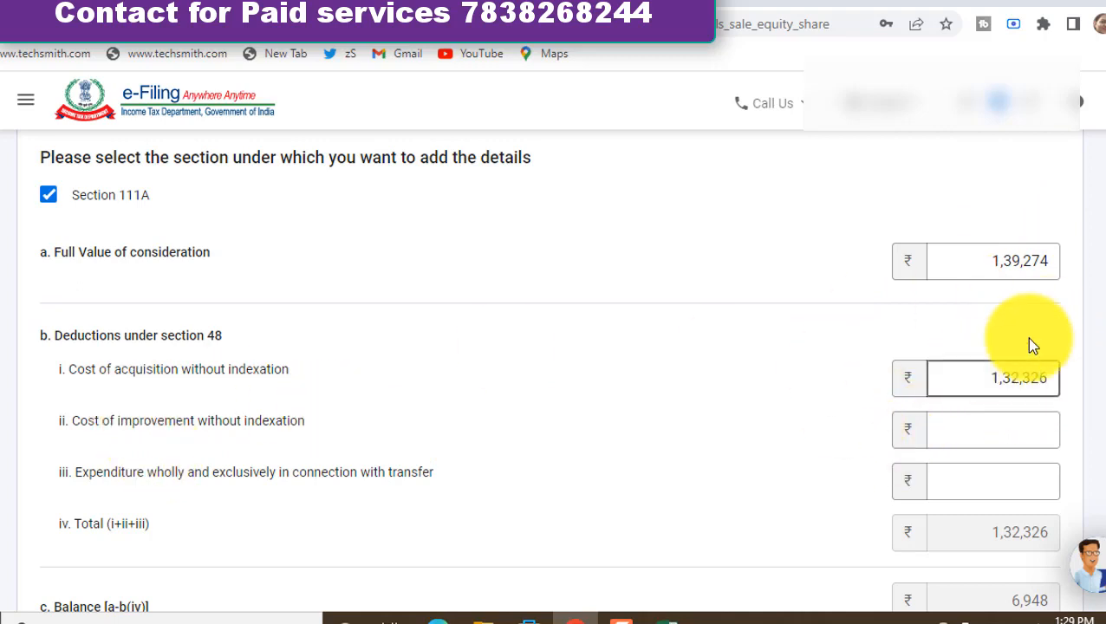
scroll(815, 438, down, 2)
scroll(815, 441, down, 4)
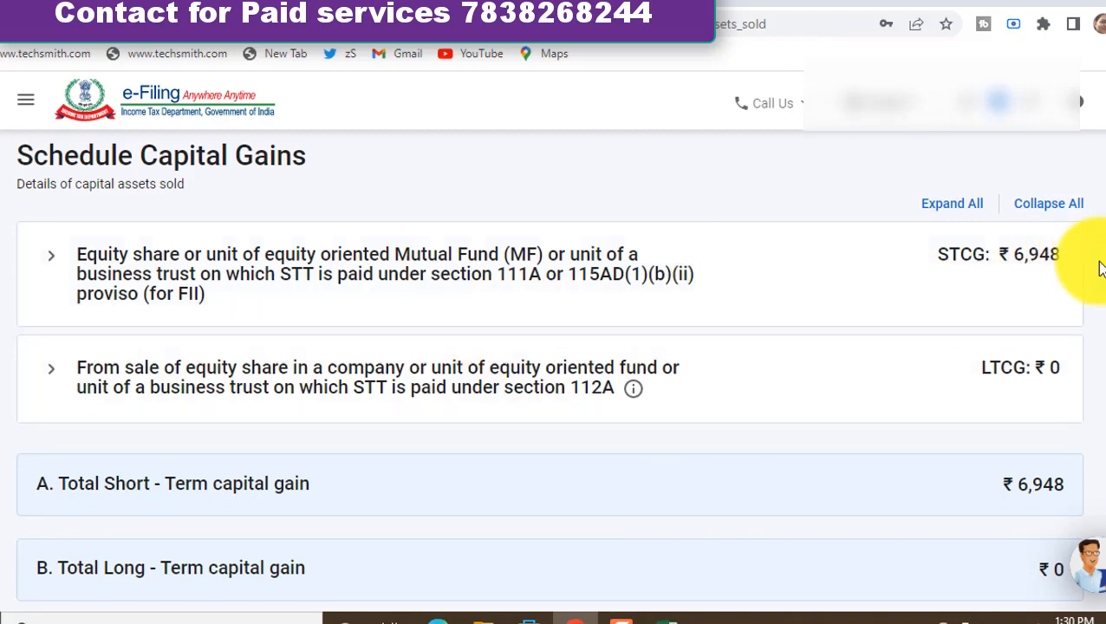
Step: Review the capital gain totals and expand section F, Information about accrual/receipt of capital gain
scroll(1099, 269, down, 3)
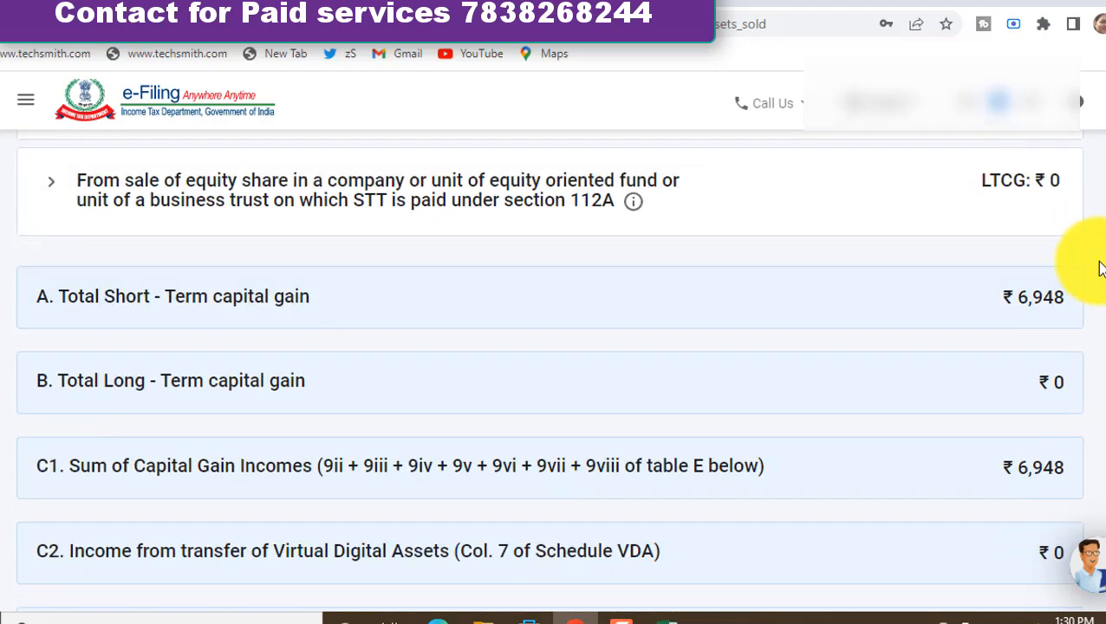
scroll(1099, 268, down, 3)
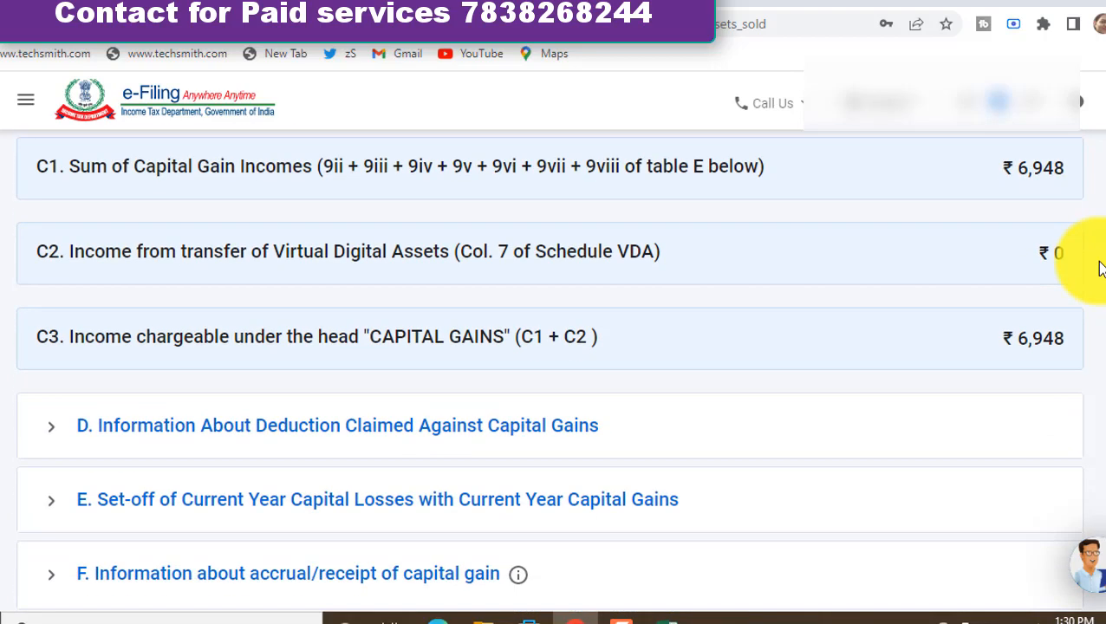
scroll(1099, 269, down, 2)
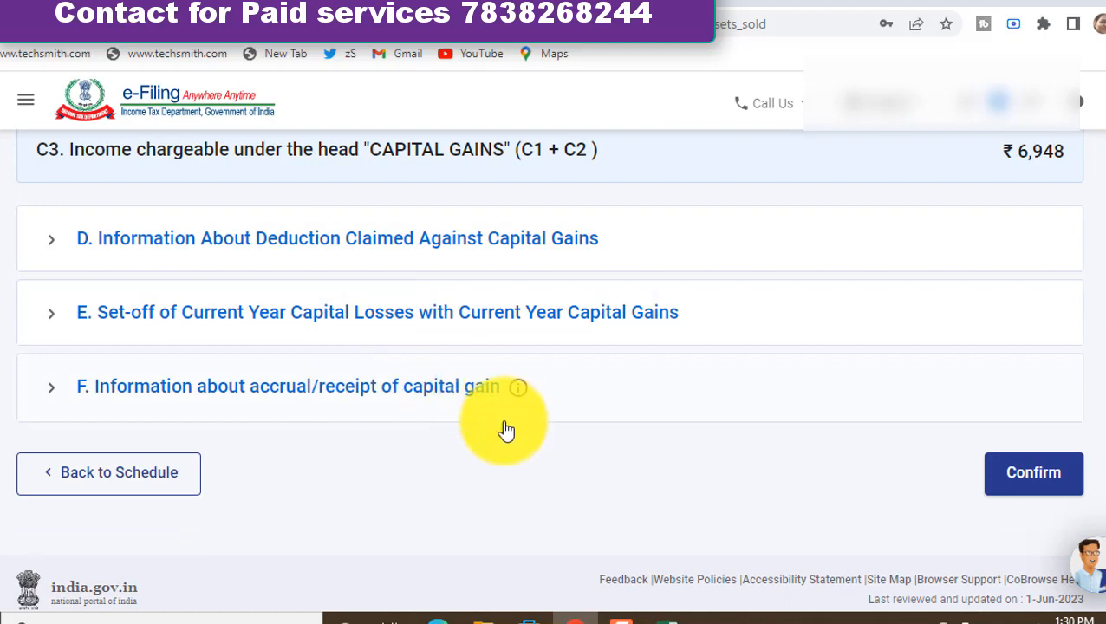
click(312, 404)
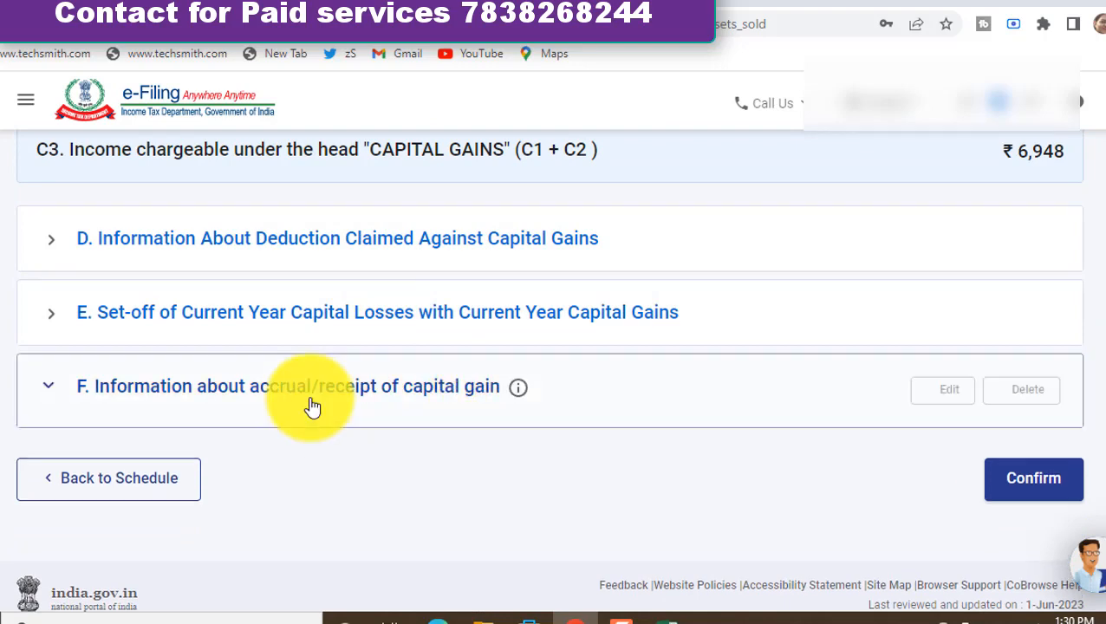
click(136, 463)
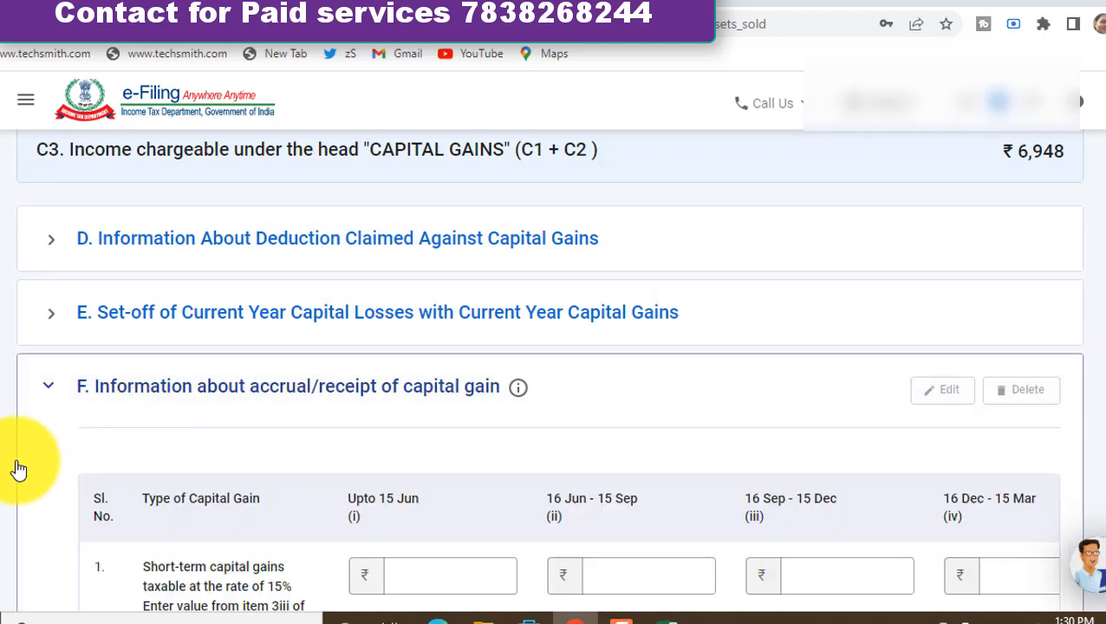
scroll(13, 468, down, 4)
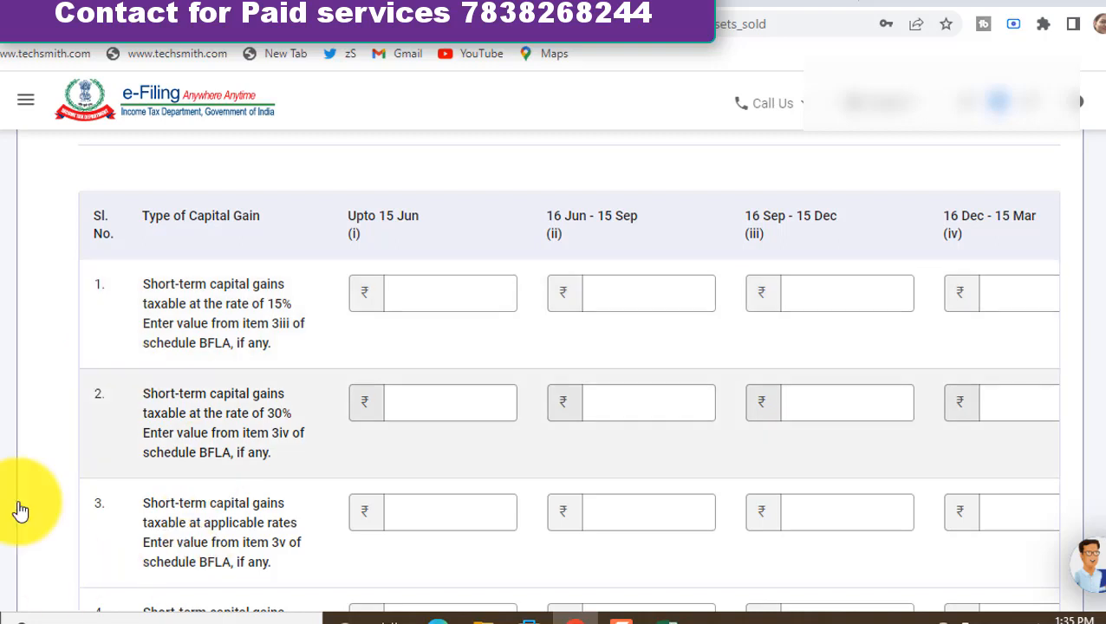
Step: Enter 6,948 up to 15 Jun and 0 for the other periods in the 15% short-term row, and confirm Schedule Capital Gains
click(409, 299)
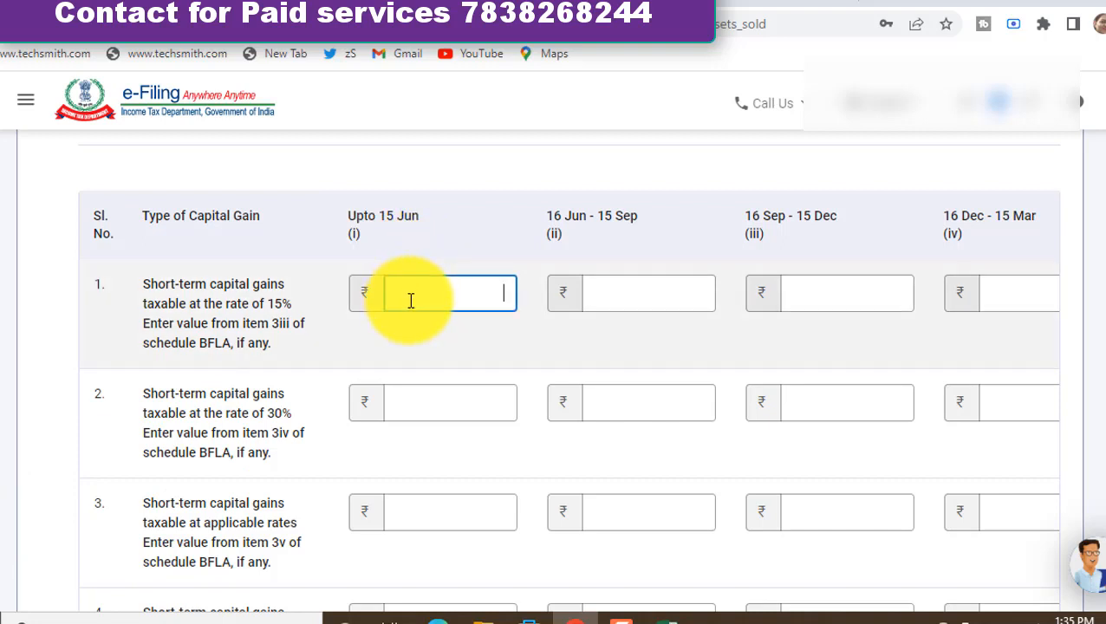
click(1031, 294)
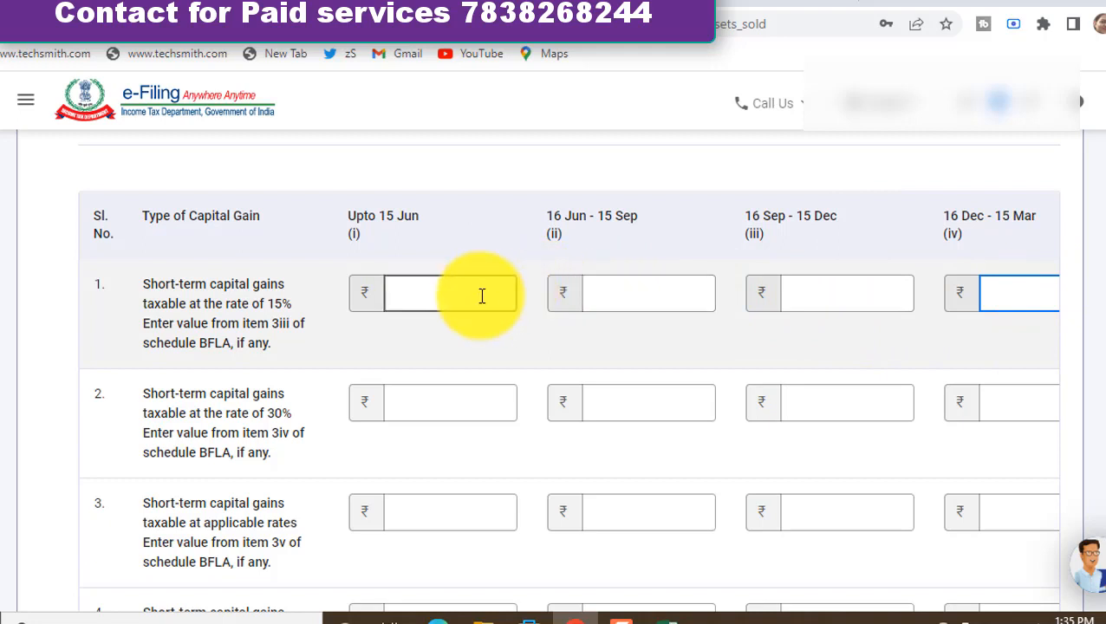
click(434, 297)
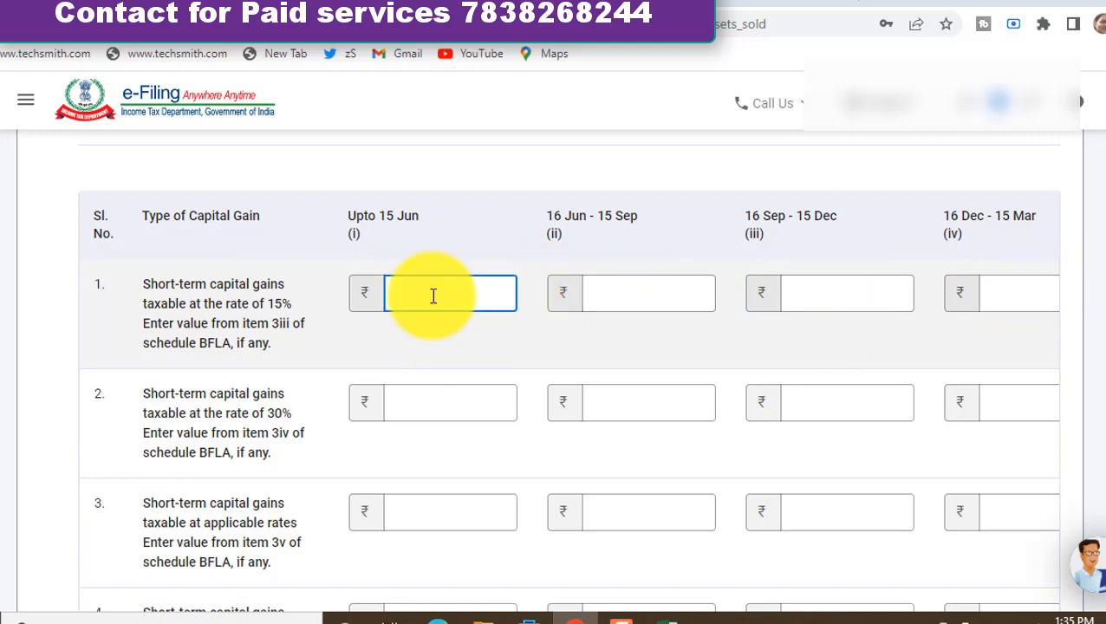
text(6,948)
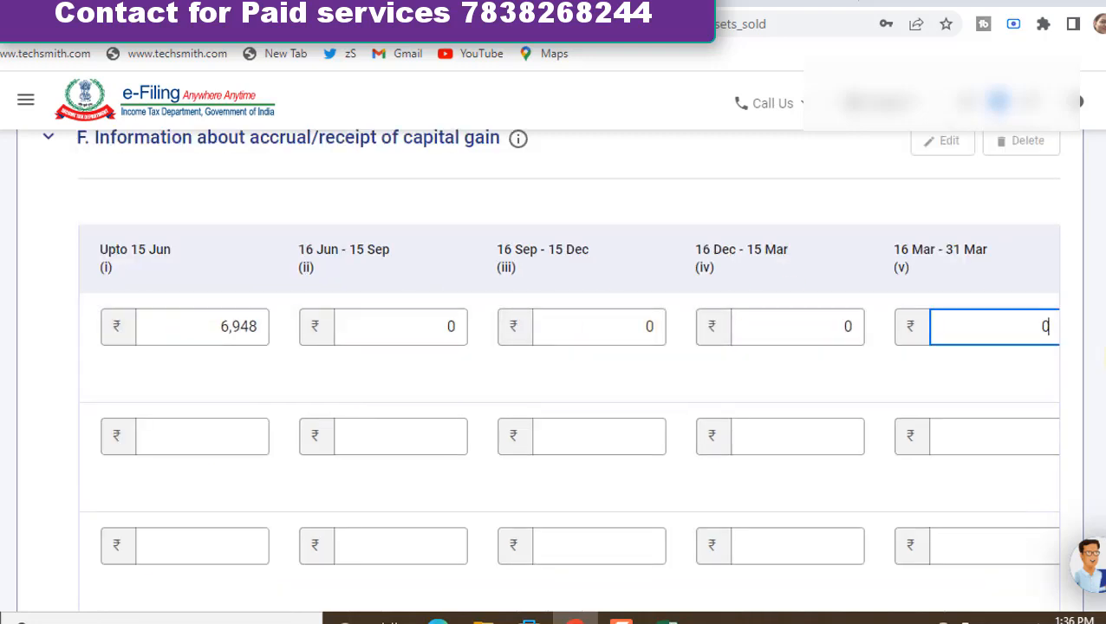
drag(1104, 434, 1103, 494)
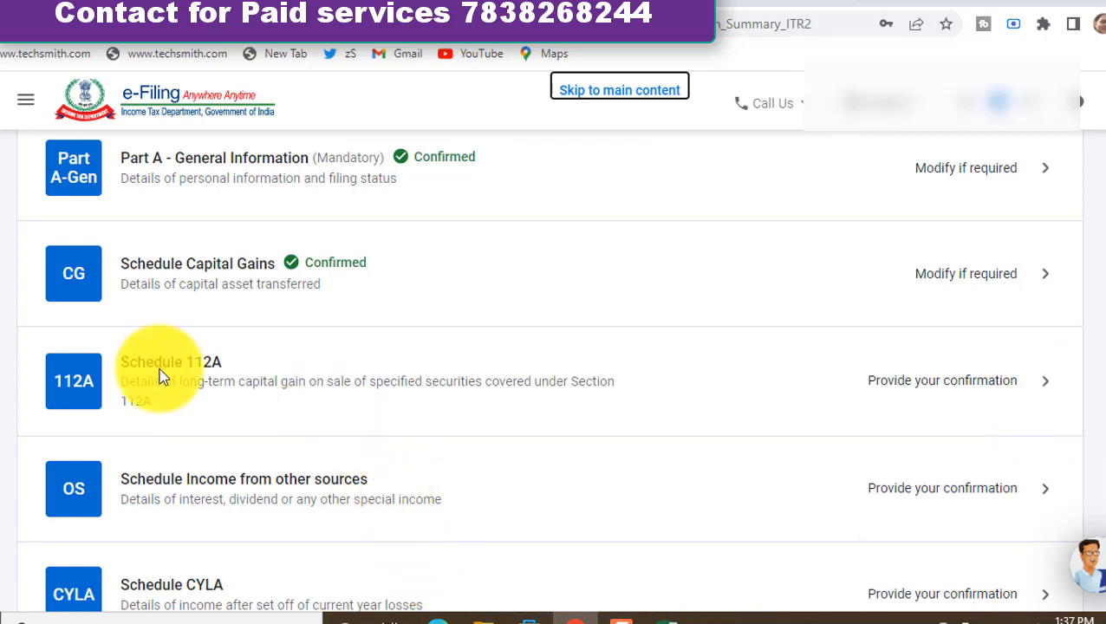
Step: Open Schedule 112A and confirm it without adding any sale details
click(325, 385)
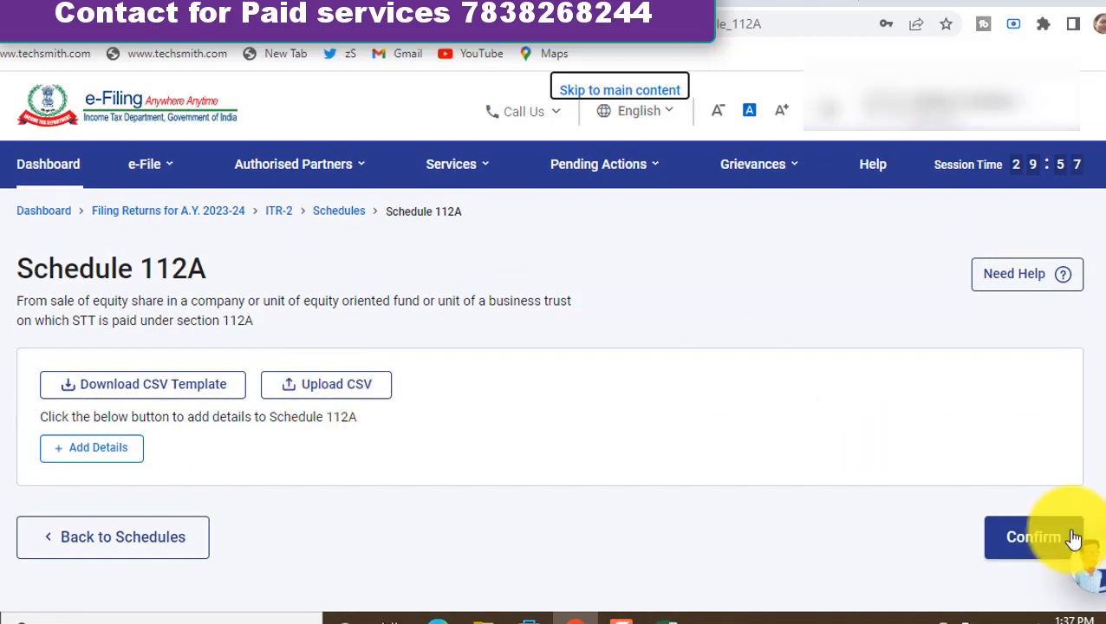
click(1038, 540)
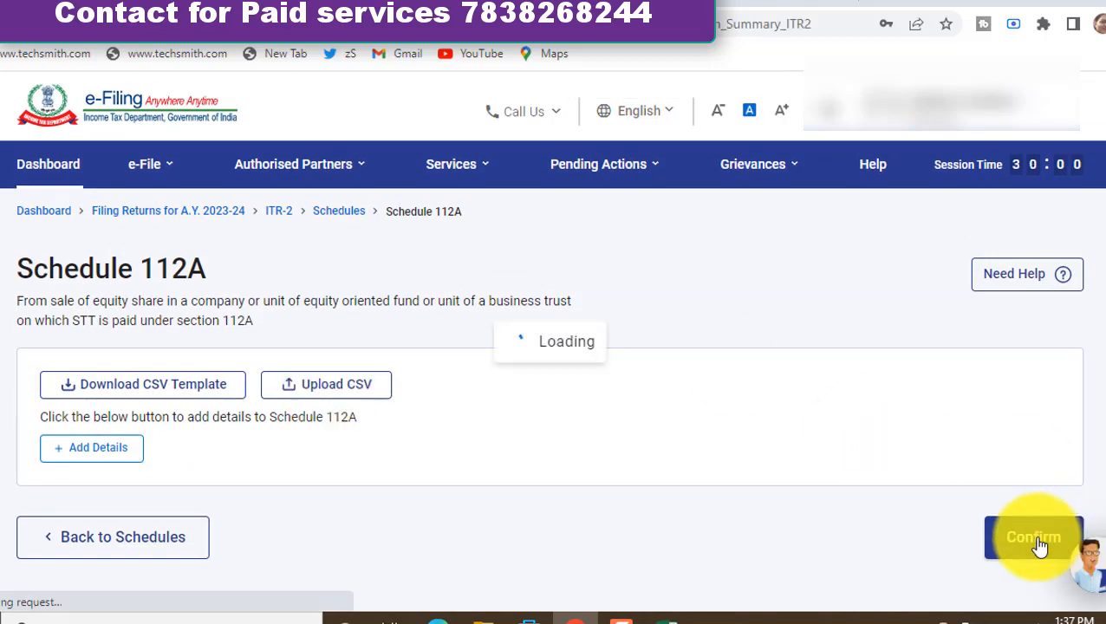
Step: Open Schedule Income from other sources and start adding income chargeable at normal rates, with Interest, Gross as the nature of income
click(366, 319)
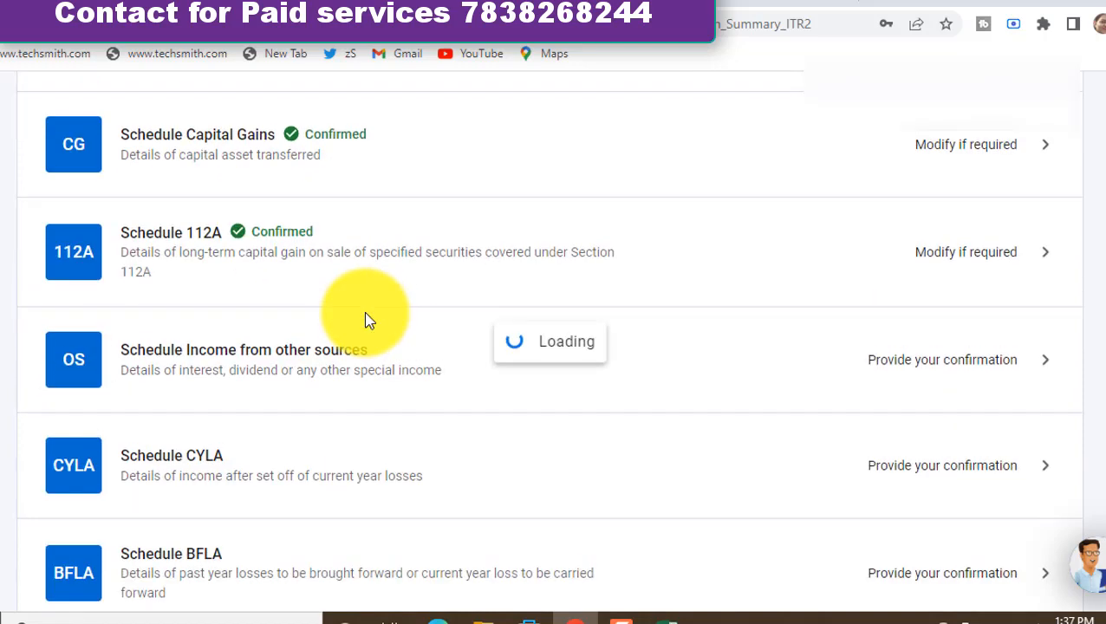
click(136, 328)
click(174, 444)
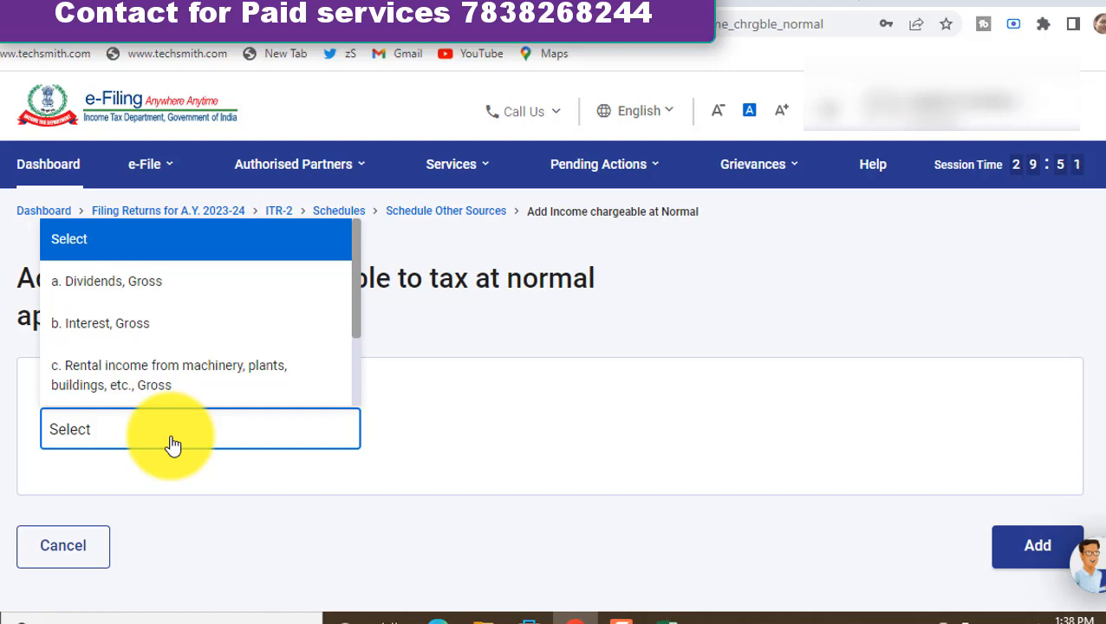
click(108, 322)
scroll(523, 428, down, 2)
scroll(521, 419, down, 2)
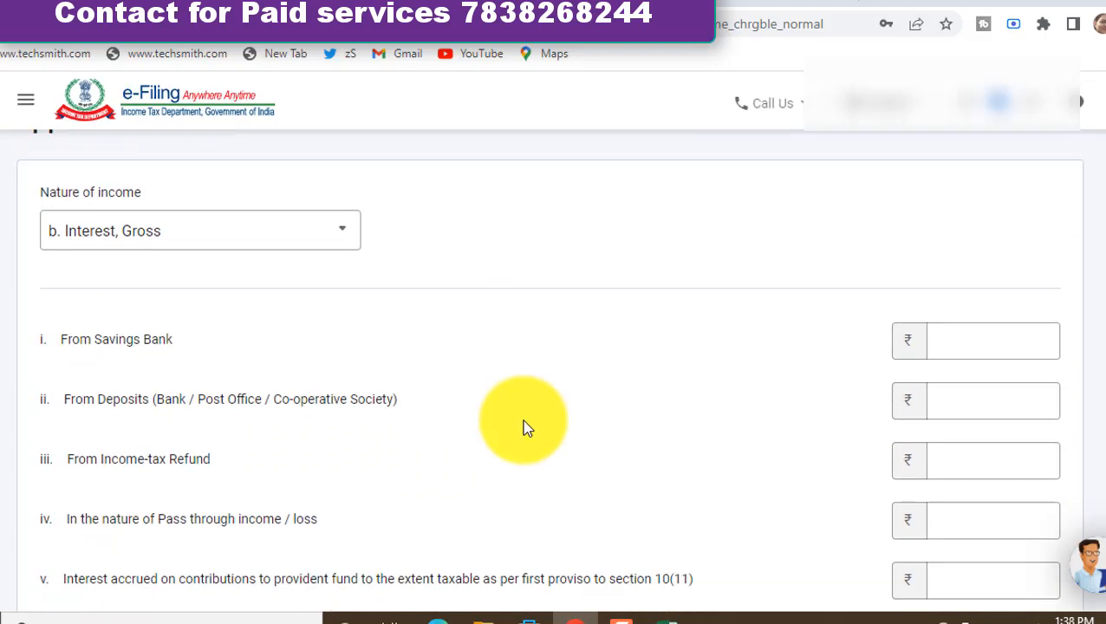
Step: Add the gross interest entry with all amounts left blank and confirm Schedule Income from other sources
click(941, 305)
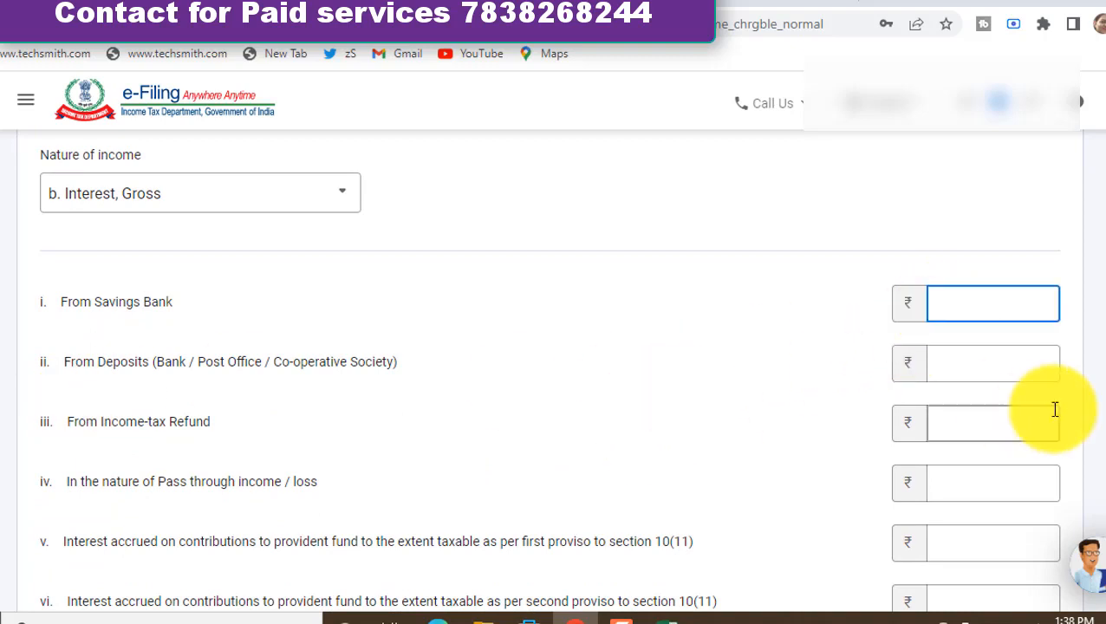
click(997, 365)
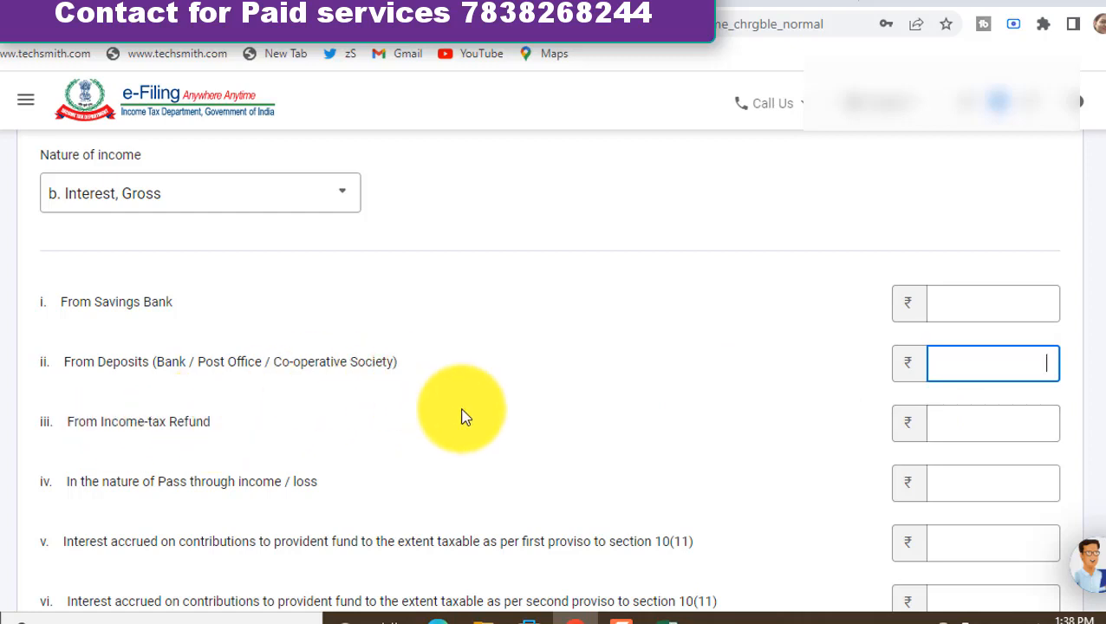
click(971, 435)
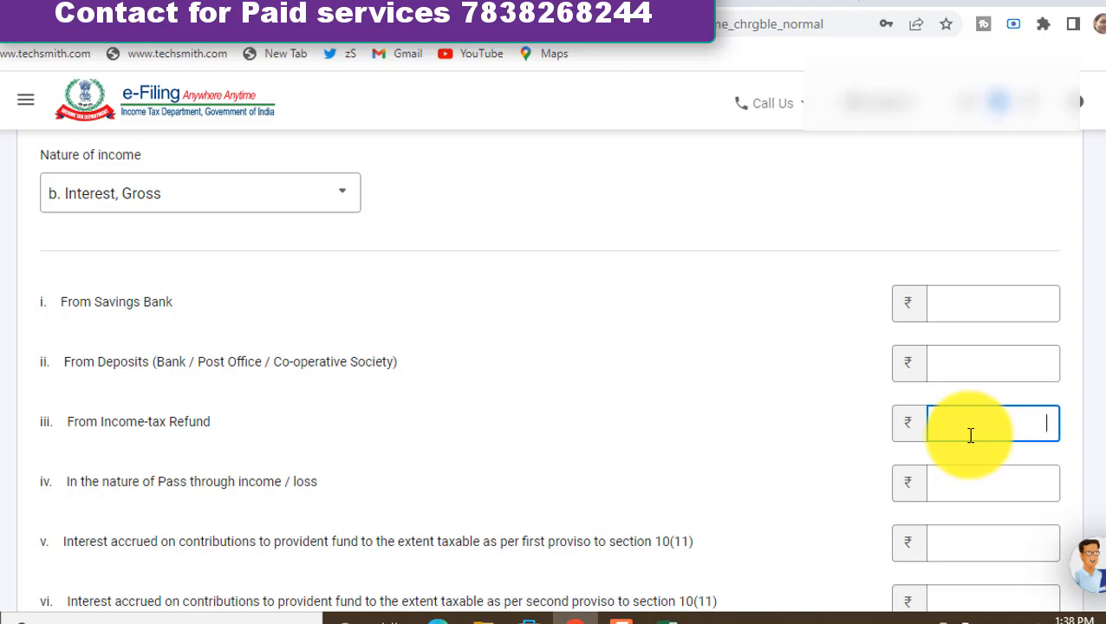
scroll(1037, 492, down, 5)
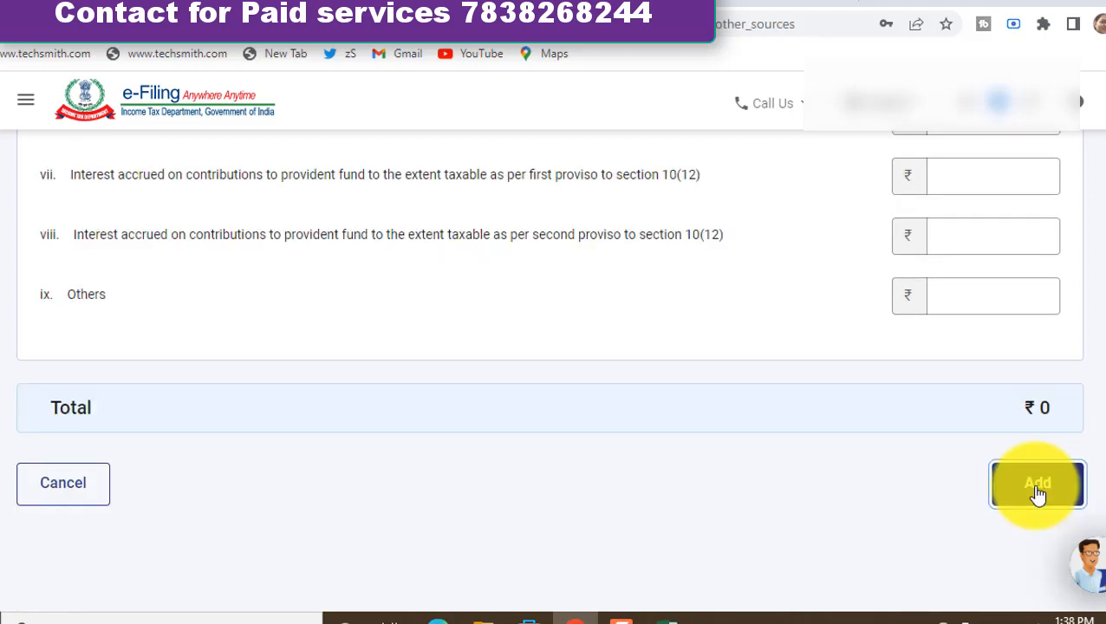
click(1037, 484)
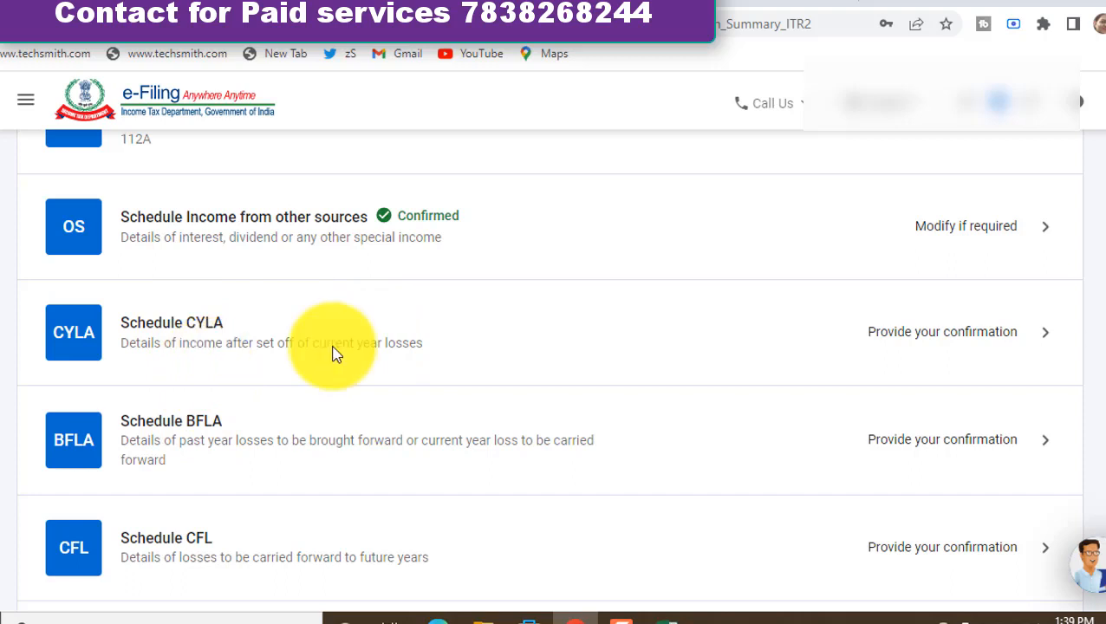
Step: Open Schedule CYLA, check the current-year loss set-off table and confirm the schedule
click(437, 353)
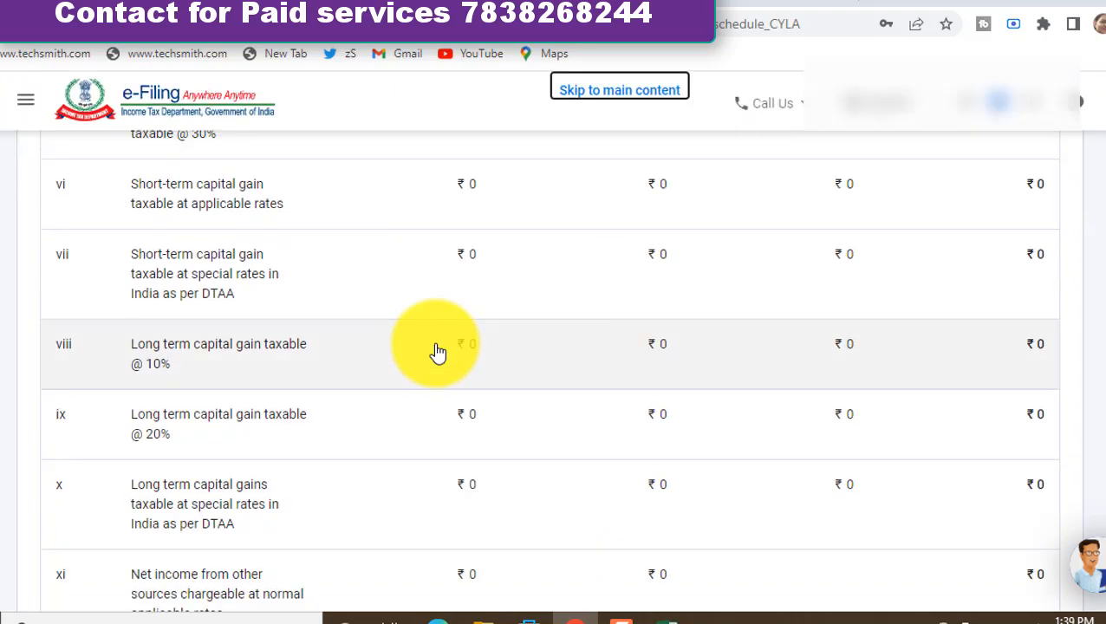
scroll(507, 317, down, 4)
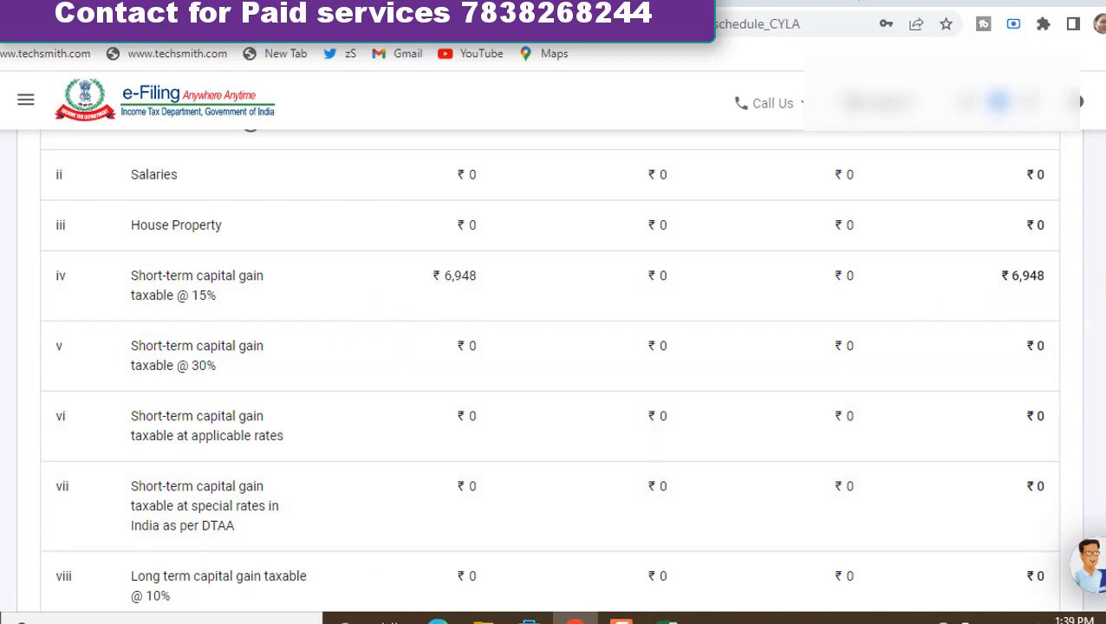
scroll(554, 364, down, 8)
click(1025, 501)
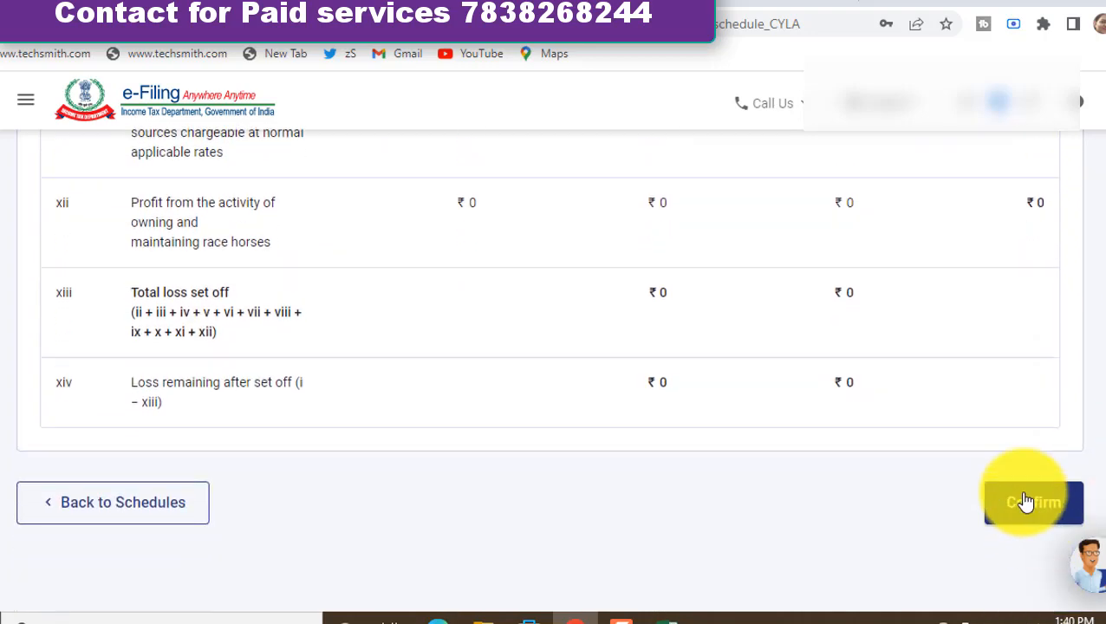
Step: Open and confirm Schedule BFLA for brought-forward losses, and open Schedule CFL for losses carried forward to future years
click(405, 322)
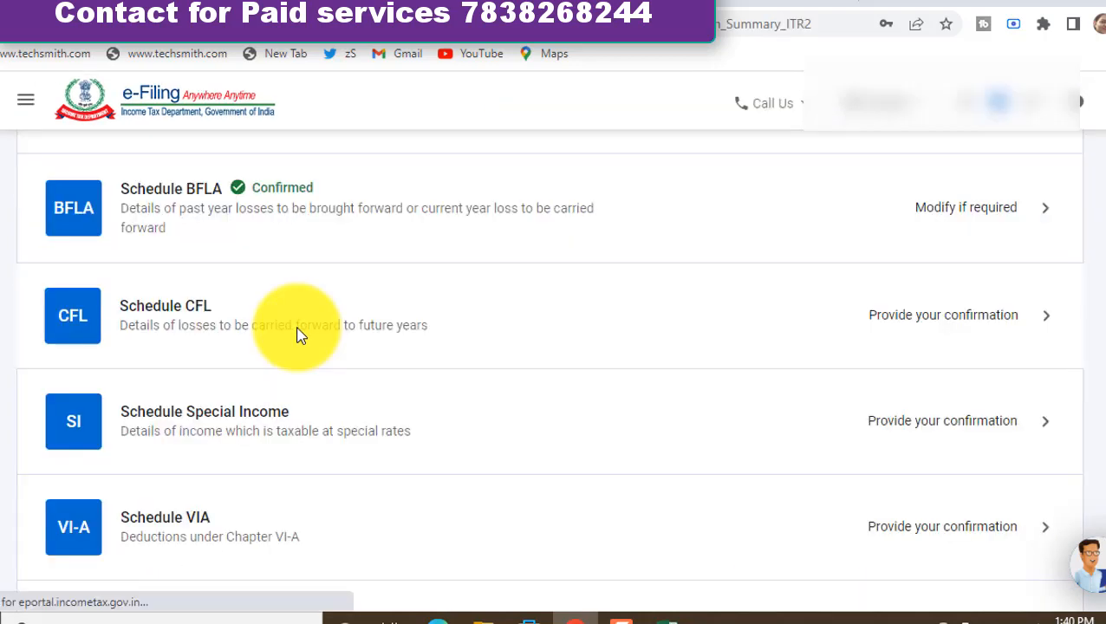
click(299, 335)
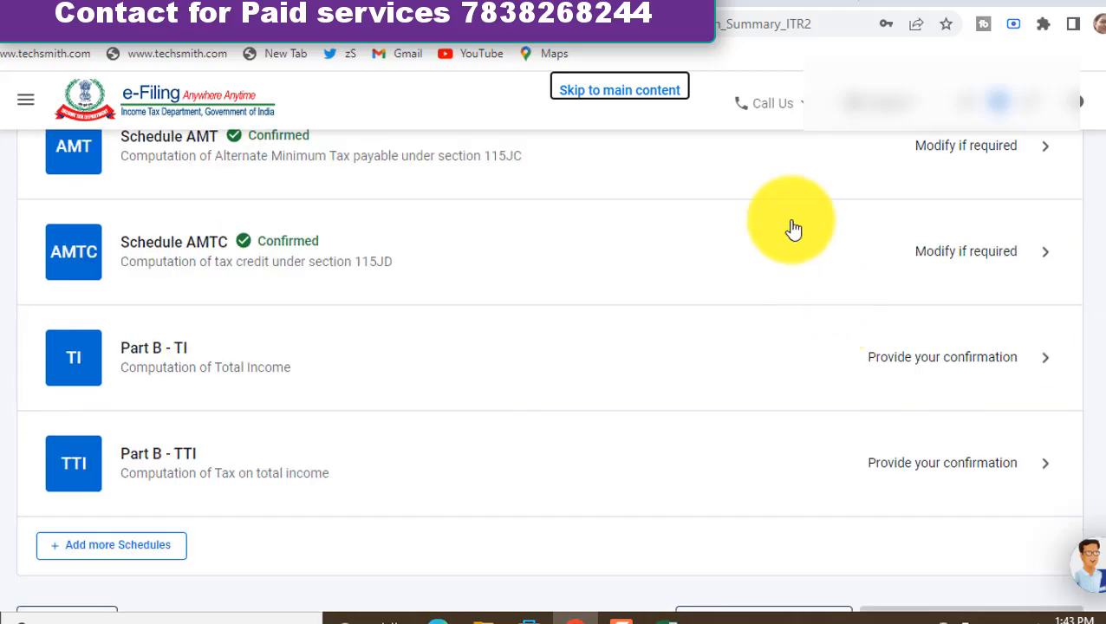
Step: Open Part B - TI, check the computation of total income through its last item and confirm it
click(360, 372)
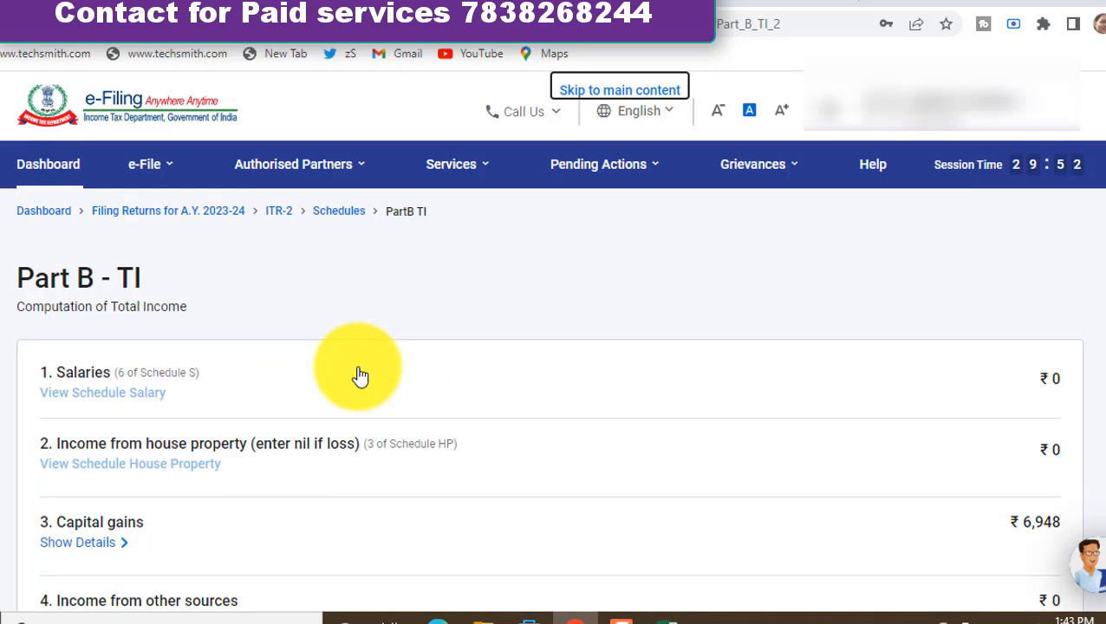
scroll(360, 375, down, 3)
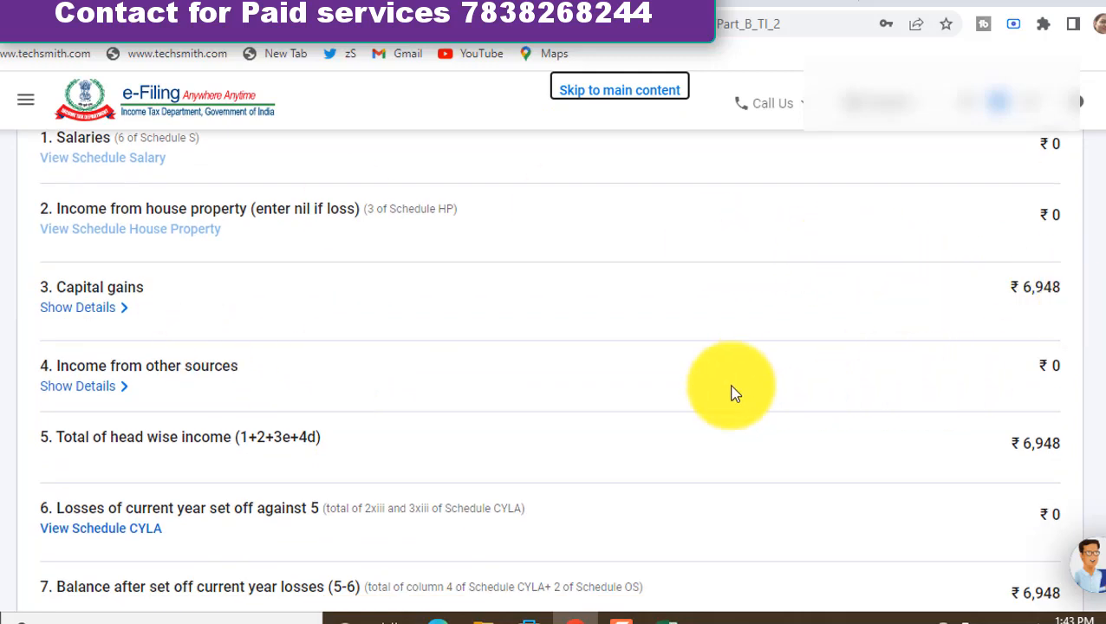
scroll(732, 392, down, 12)
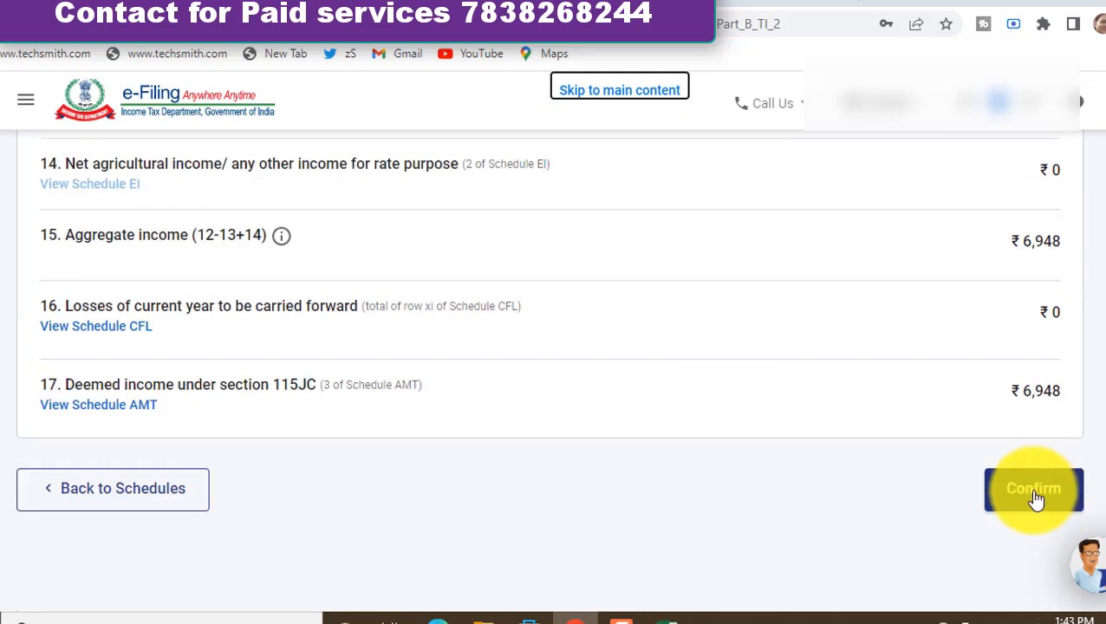
click(1031, 491)
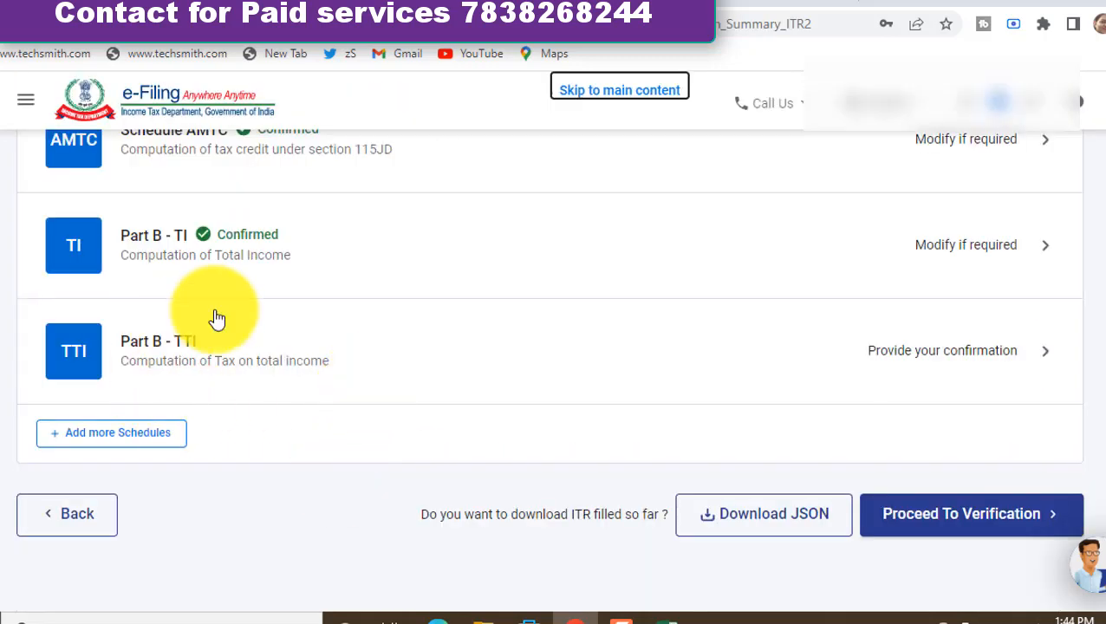
Step: Open Part B - TTI, the computation of tax on total income
click(320, 360)
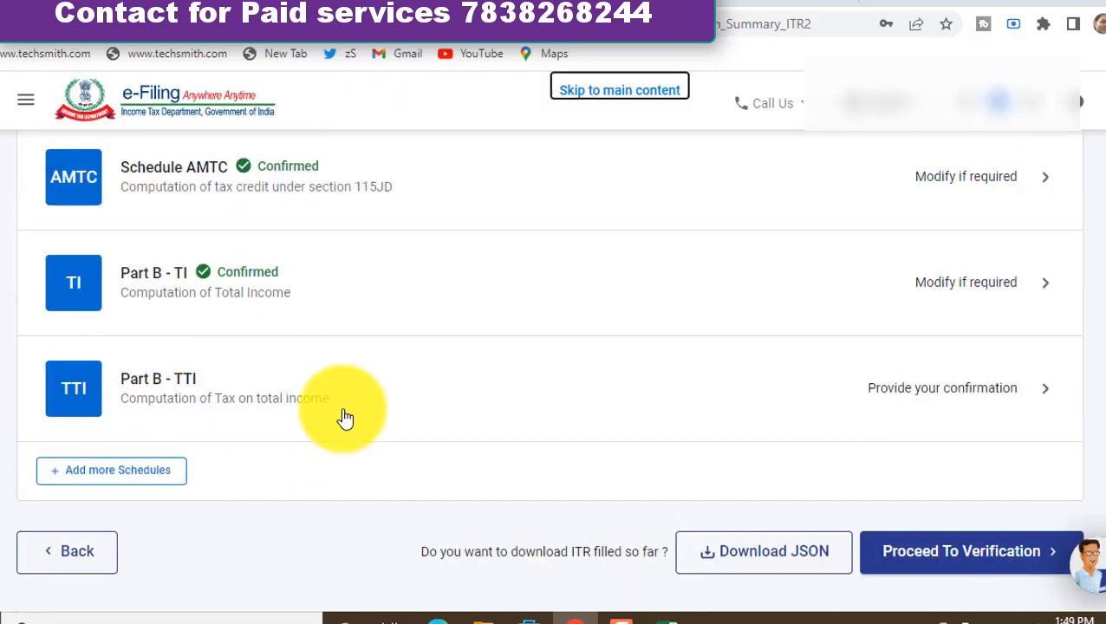